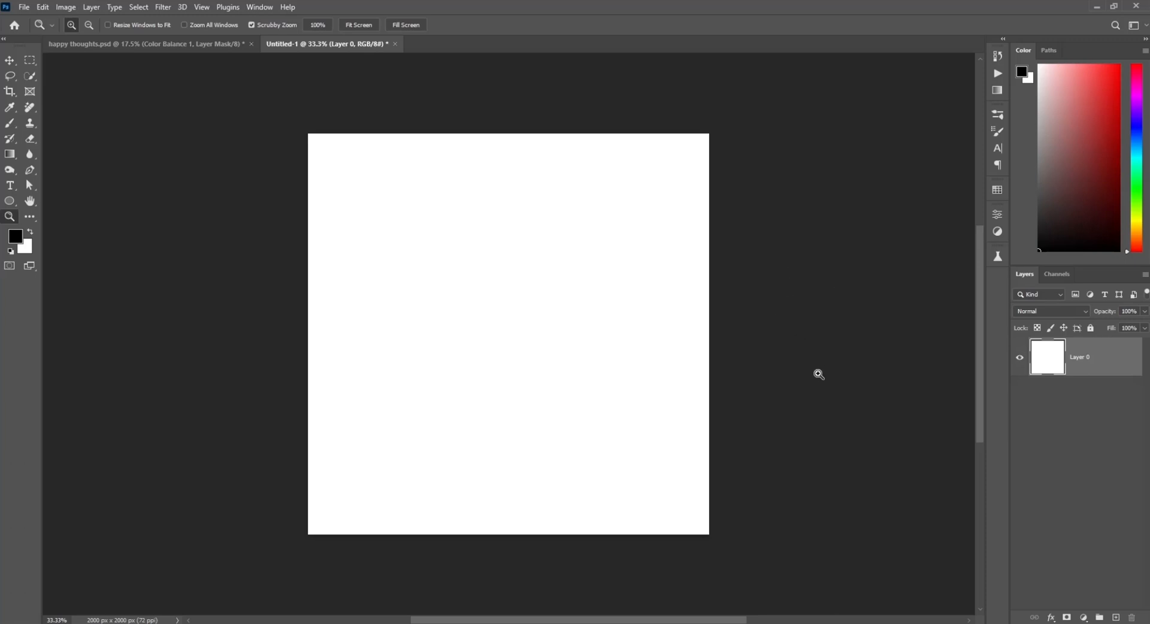
Step: Add a new empty layer above Layer 0
key(ctrl+shift+n)
key(Return)
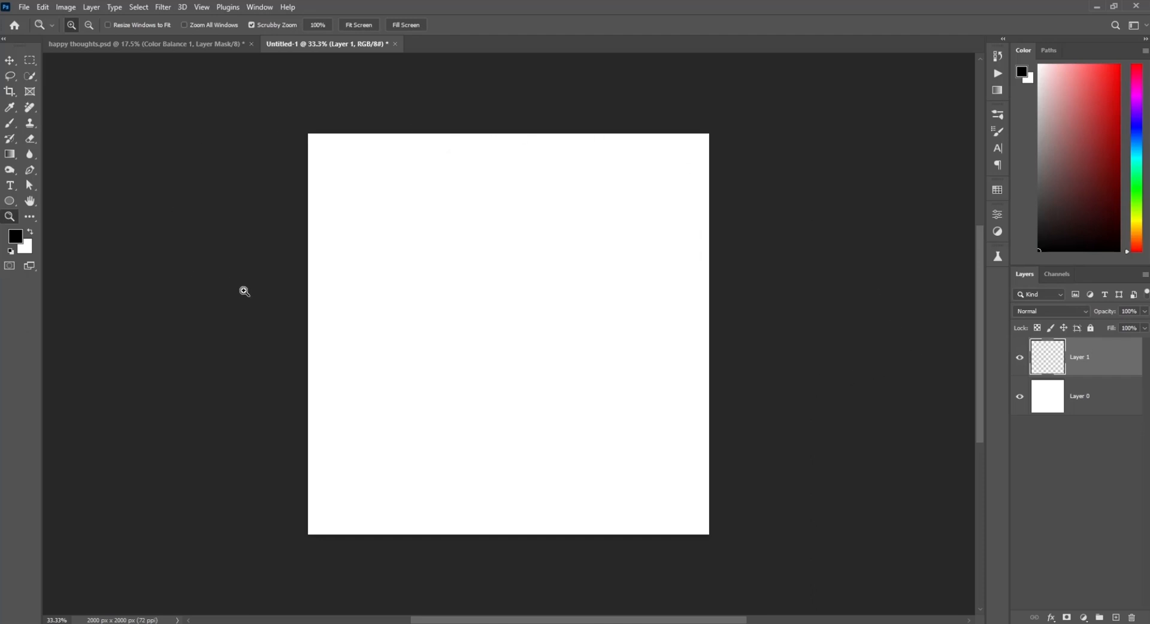
Step: Paint five black strokes and dots around the canvas with a 250 px Soft Round brush
key(b)
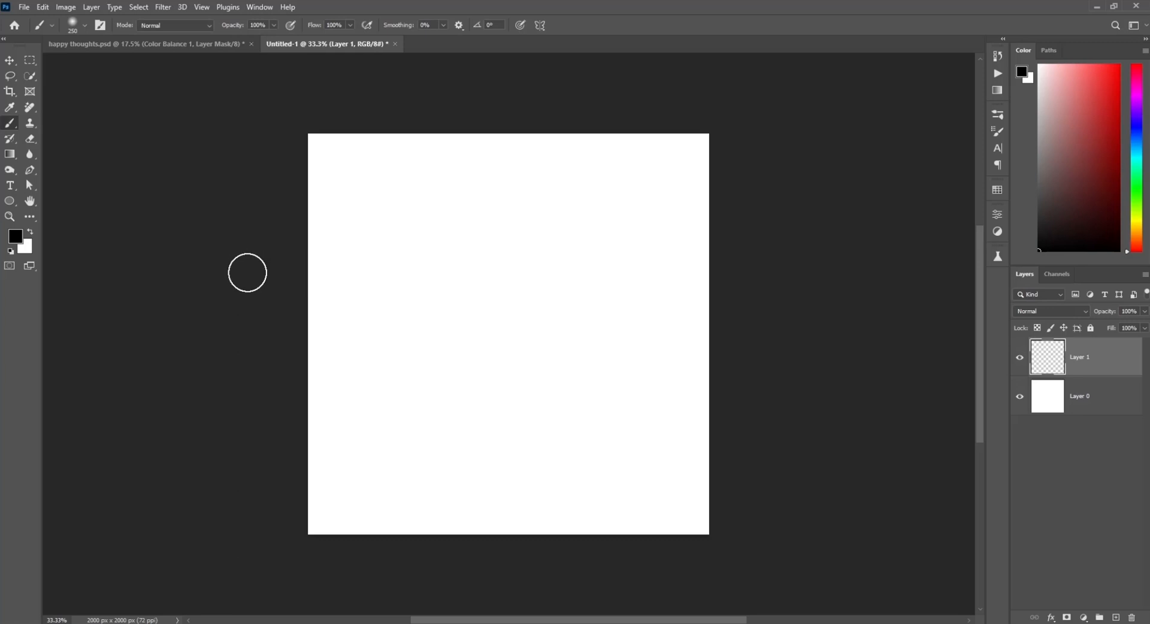
click(72, 26)
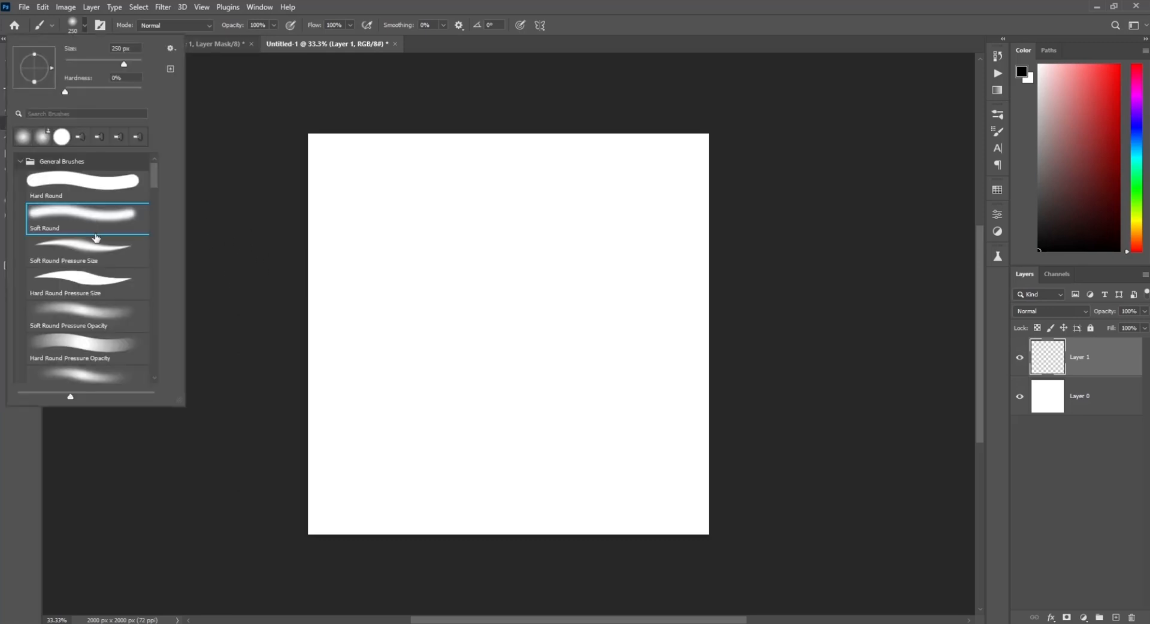
click(317, 31)
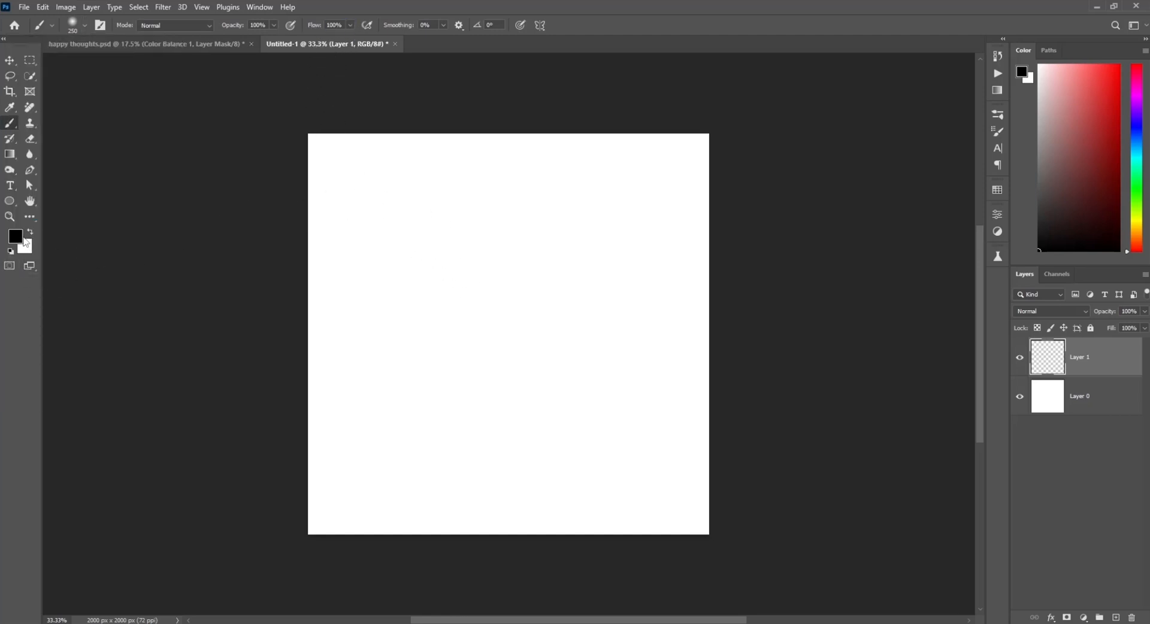
mouse_move(406, 203)
mouse_down()
mouse_move(387, 287)
mouse_move(415, 190)
mouse_up()
drag(472, 336, 477, 358)
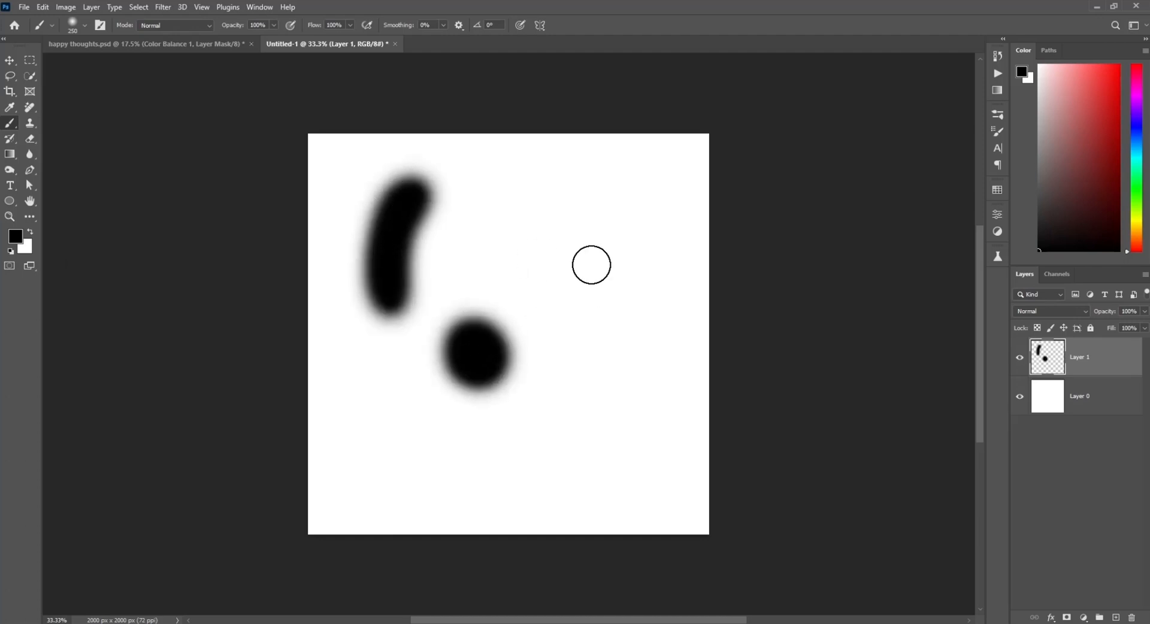
mouse_move(527, 207)
mouse_down()
mouse_move(599, 287)
mouse_move(534, 226)
mouse_up()
mouse_move(554, 442)
mouse_down()
mouse_move(604, 395)
mouse_move(597, 409)
mouse_up()
mouse_move(352, 434)
mouse_down()
mouse_move(389, 474)
mouse_move(371, 440)
mouse_up()
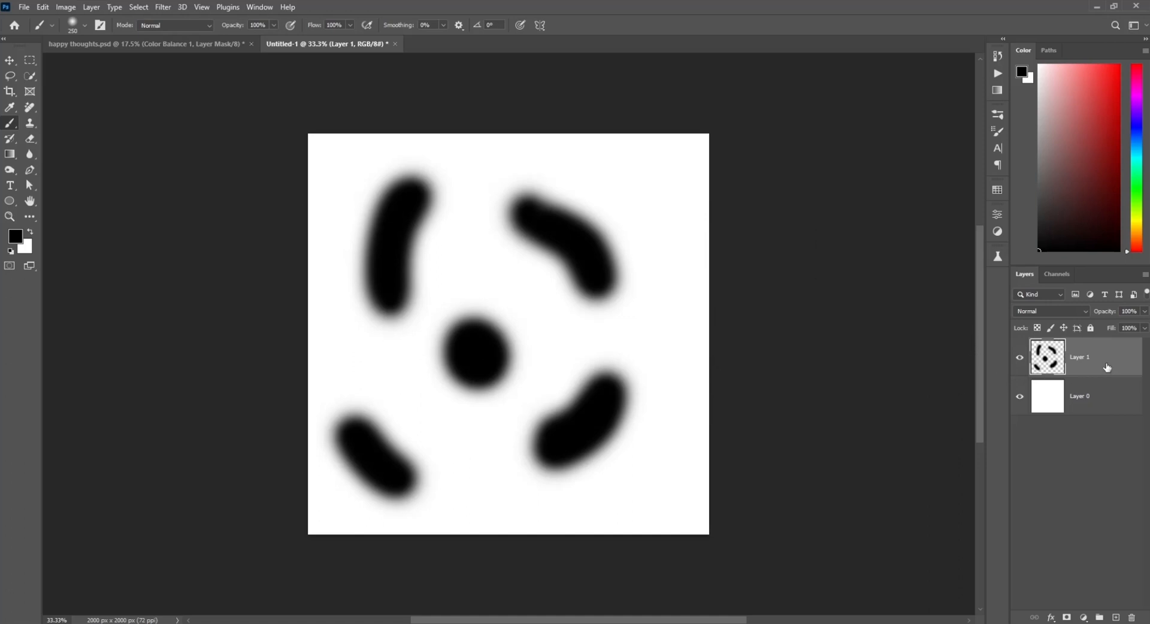
Step: Enable a Bevel & Emboss layer style on Layer 1
double_click(1103, 380)
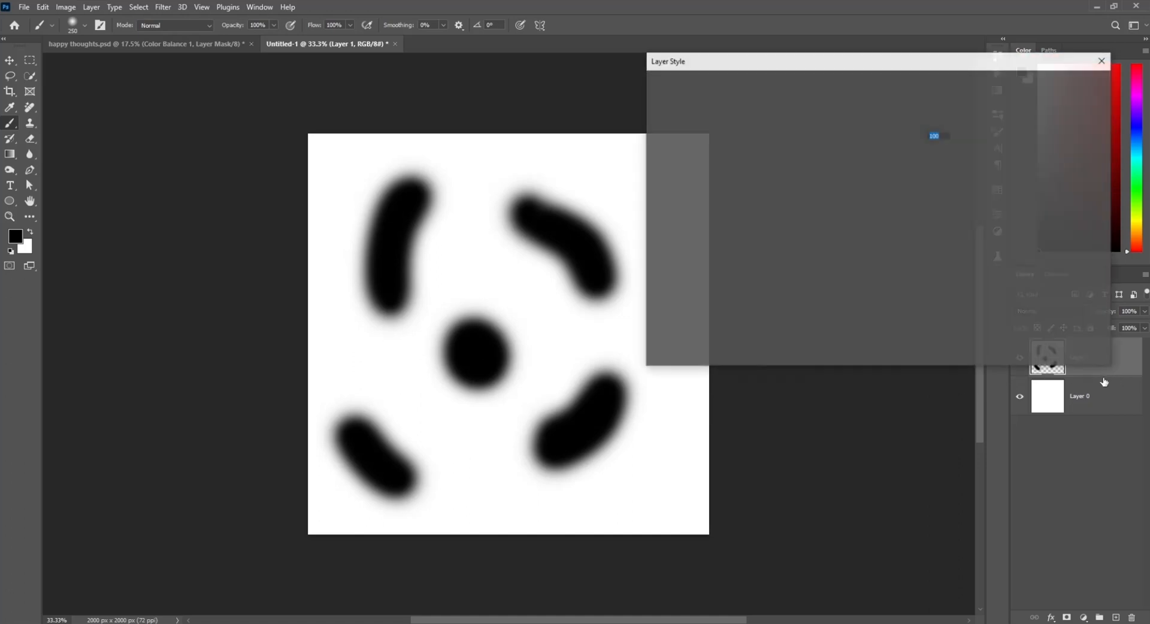
click(659, 133)
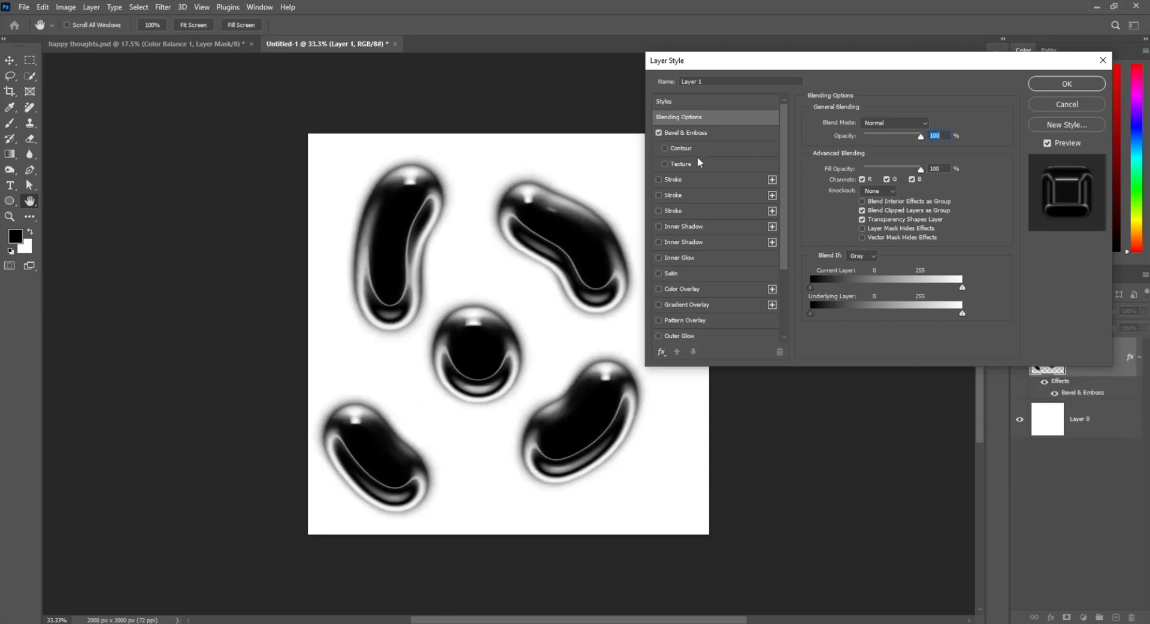
click(720, 131)
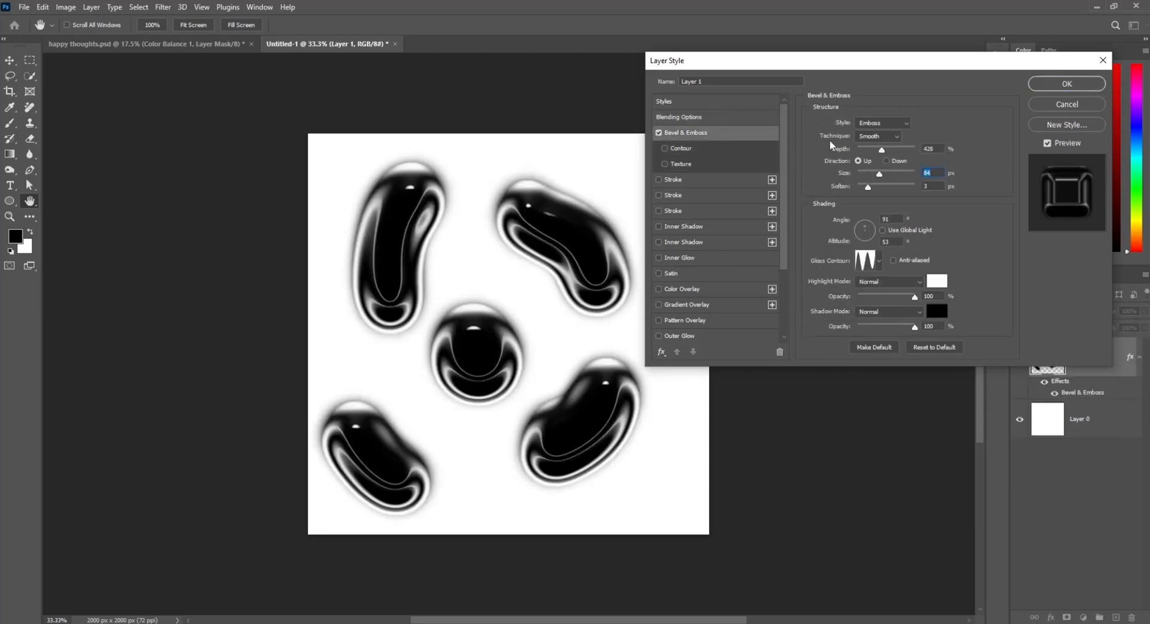
Step: Set the emboss depth to 469%, size 59 px, soften 2 and the light angle to about 51°
click(864, 124)
click(865, 151)
drag(883, 150, 864, 188)
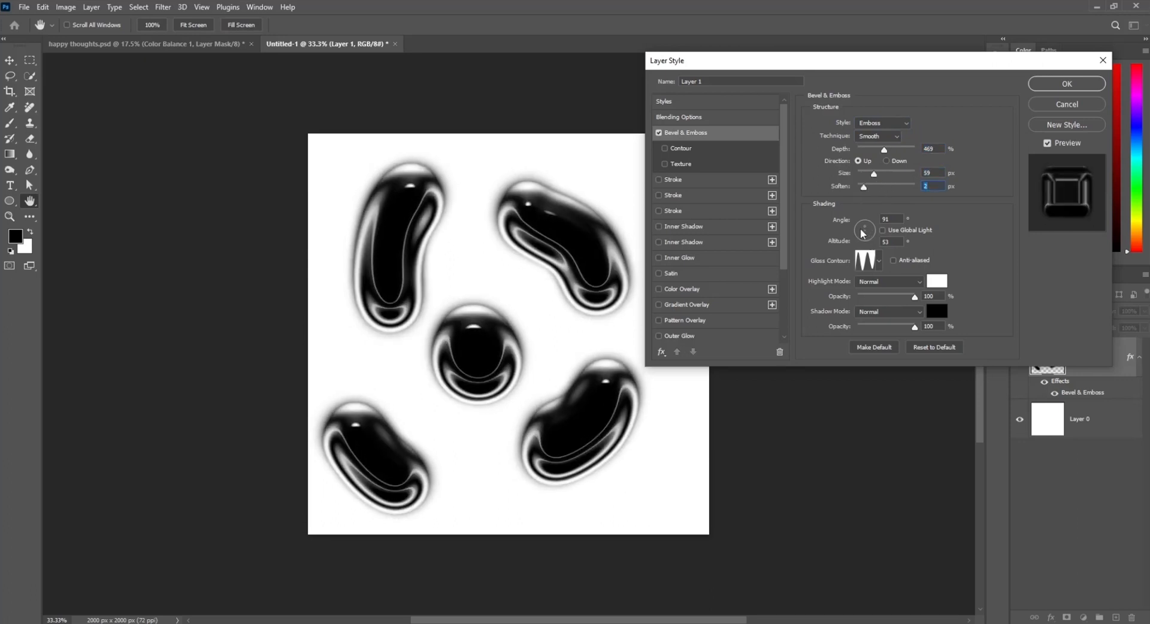
drag(862, 234, 870, 240)
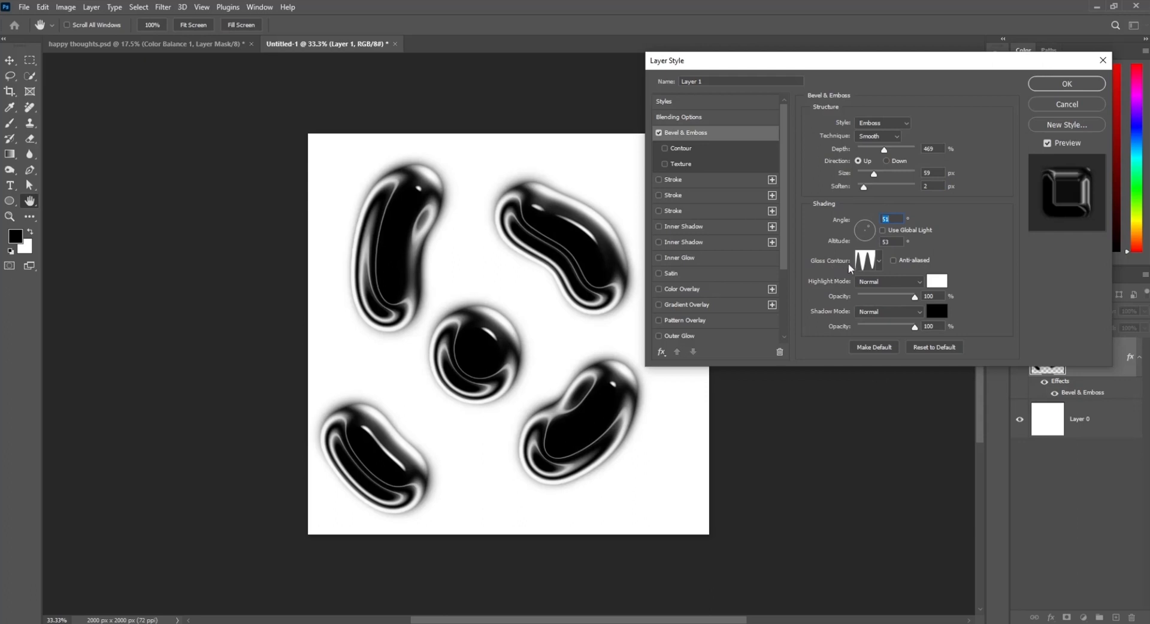
Step: Build a custom wavy gloss contour with several peaks and valleys from the Linear preset, then confirm the layer style
click(865, 267)
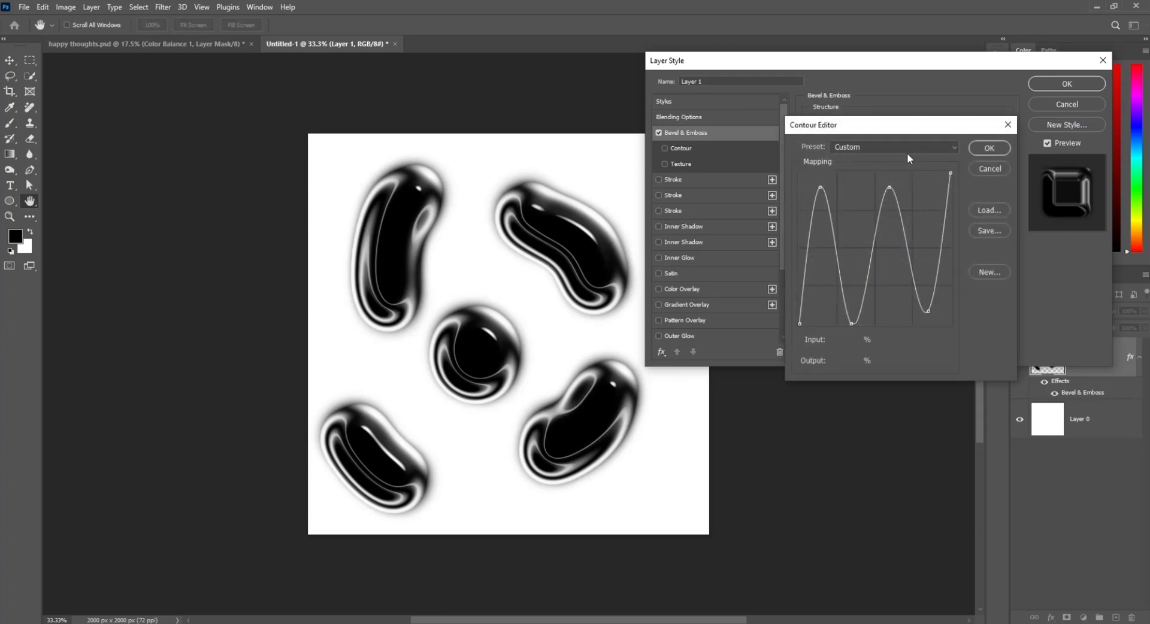
click(906, 148)
click(882, 205)
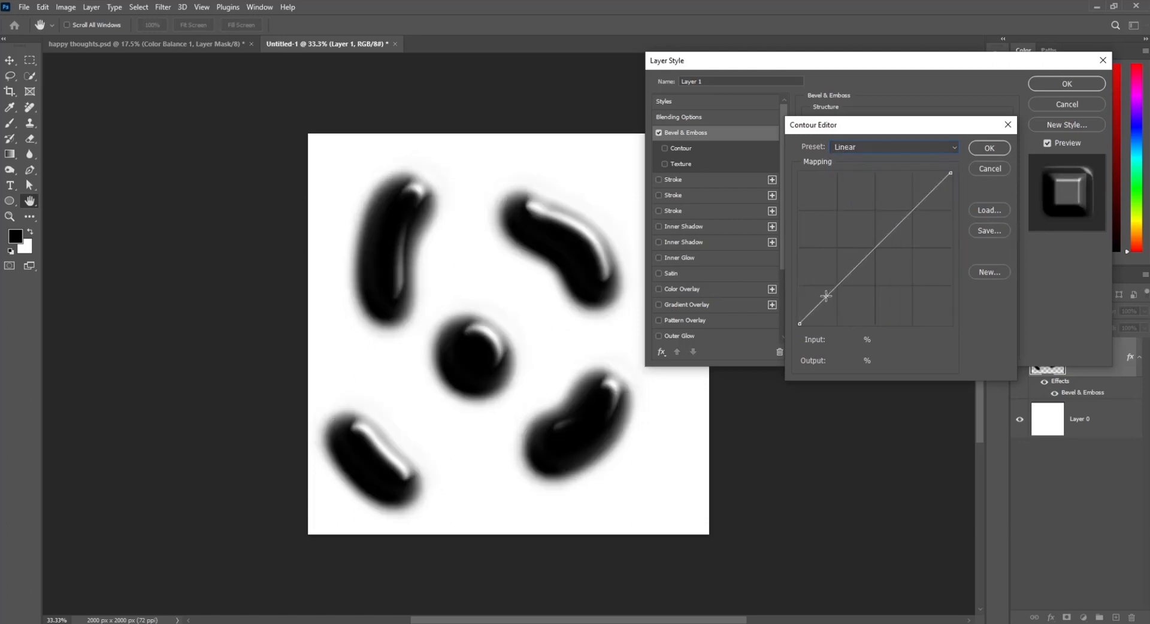
drag(826, 296, 875, 222)
click(814, 194)
drag(896, 182, 916, 315)
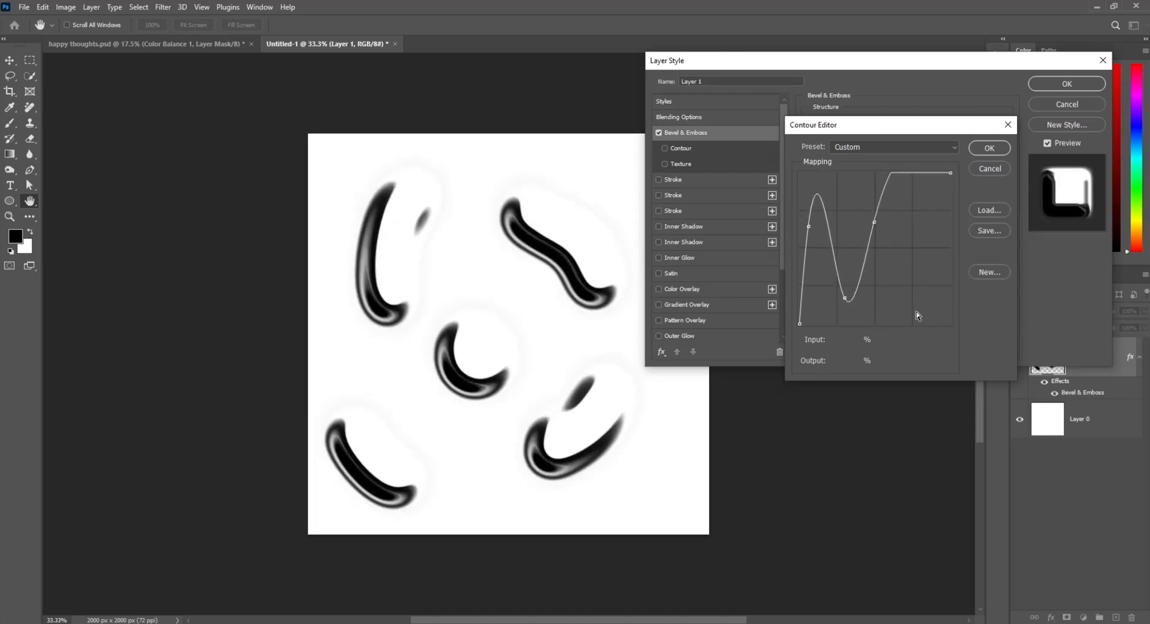
drag(893, 174, 925, 285)
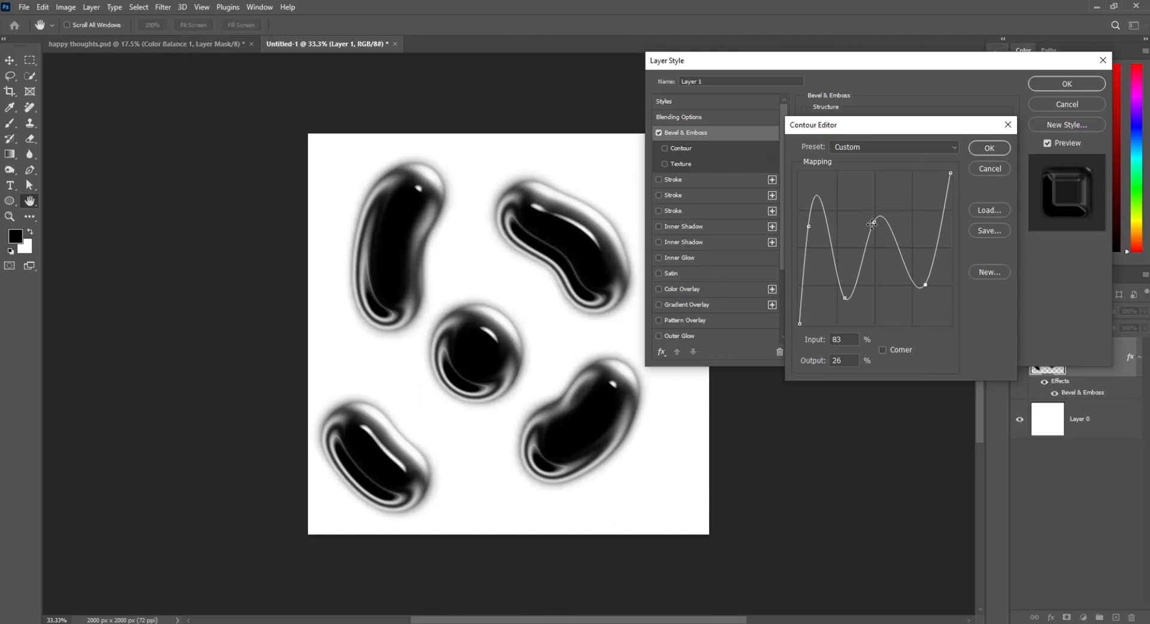
drag(872, 224, 873, 199)
drag(849, 296, 845, 322)
drag(809, 227, 820, 186)
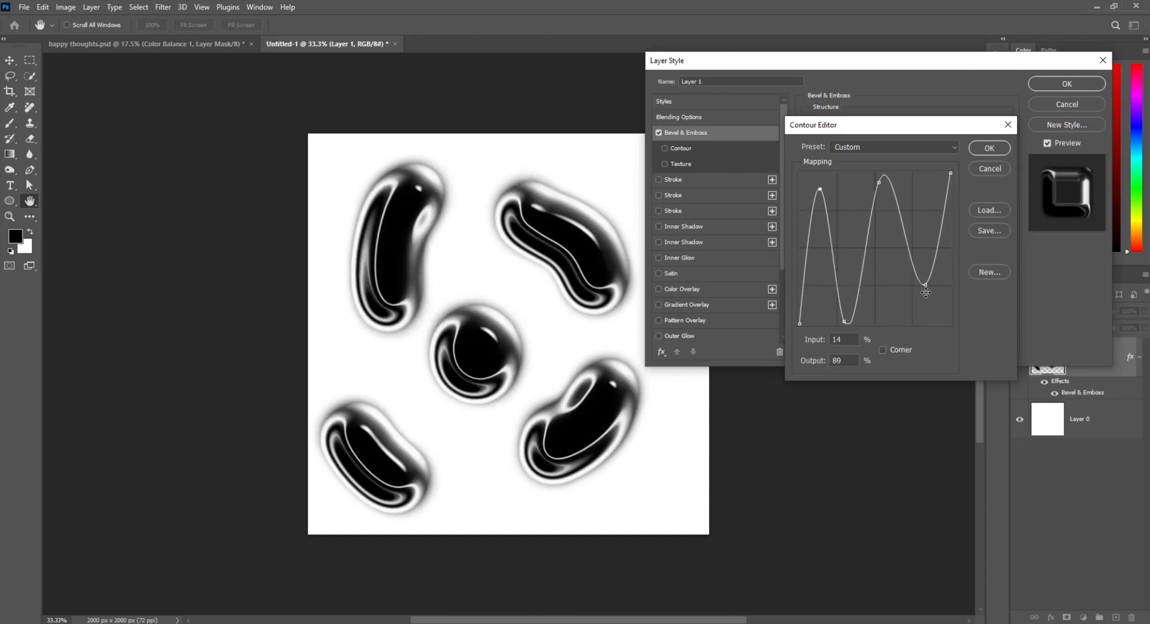
drag(926, 284, 920, 307)
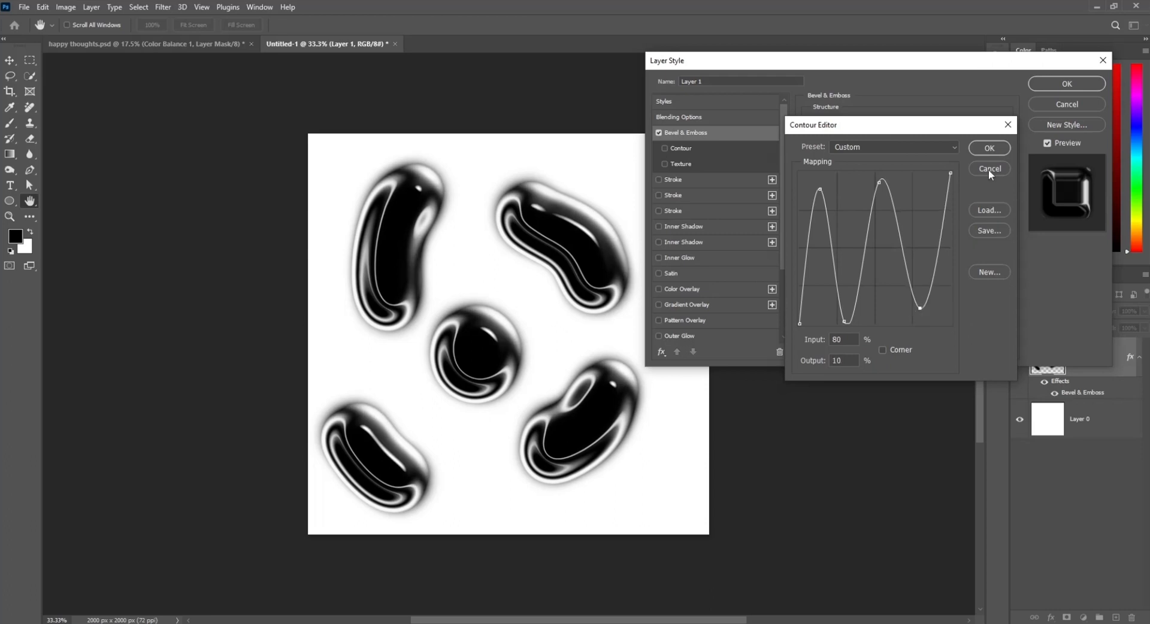
click(983, 149)
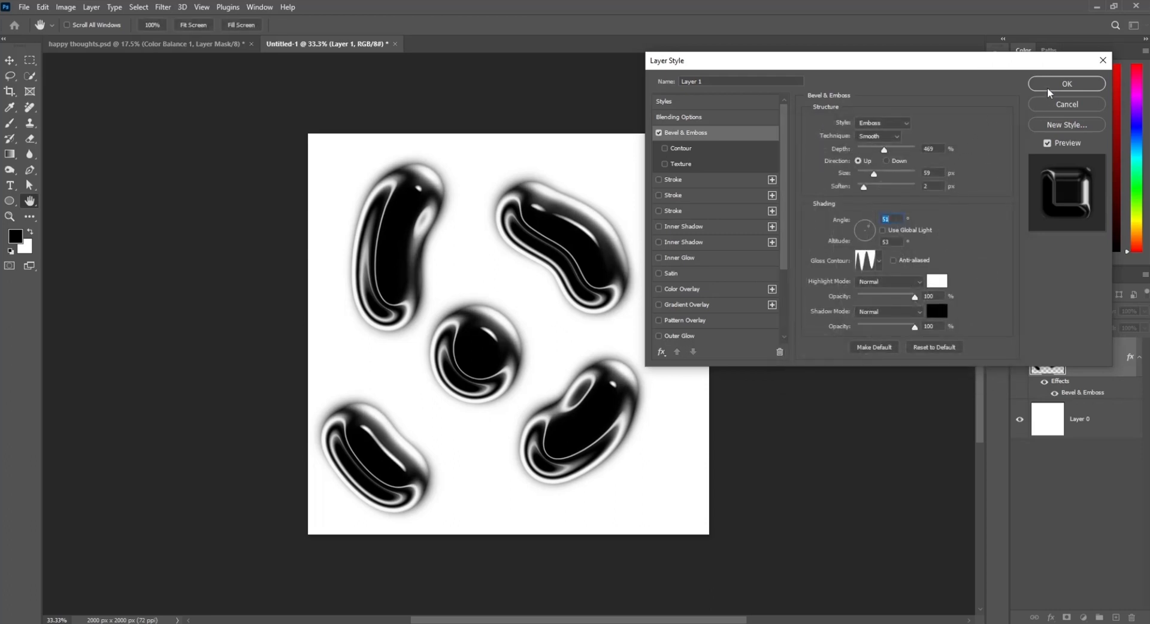
click(1067, 83)
Step: Move the painted blobs slightly to the right
key(b)
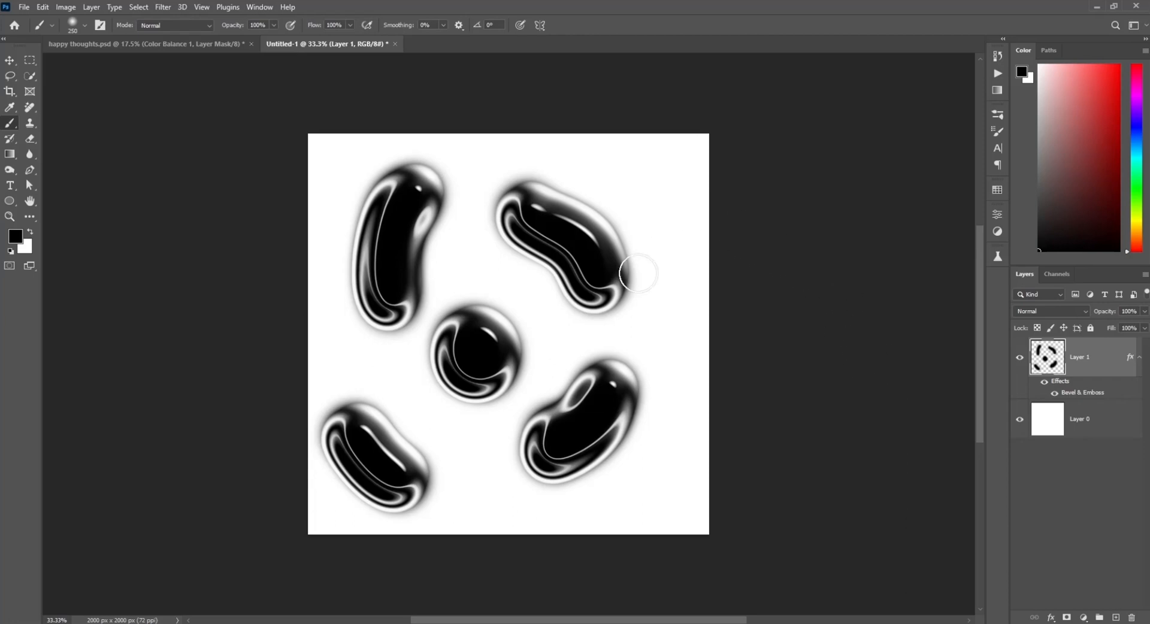
key(v)
drag(630, 294, 652, 293)
Step: Switch to the happy thoughts document to examine the reference artwork, then return
key(ctrl+Tab)
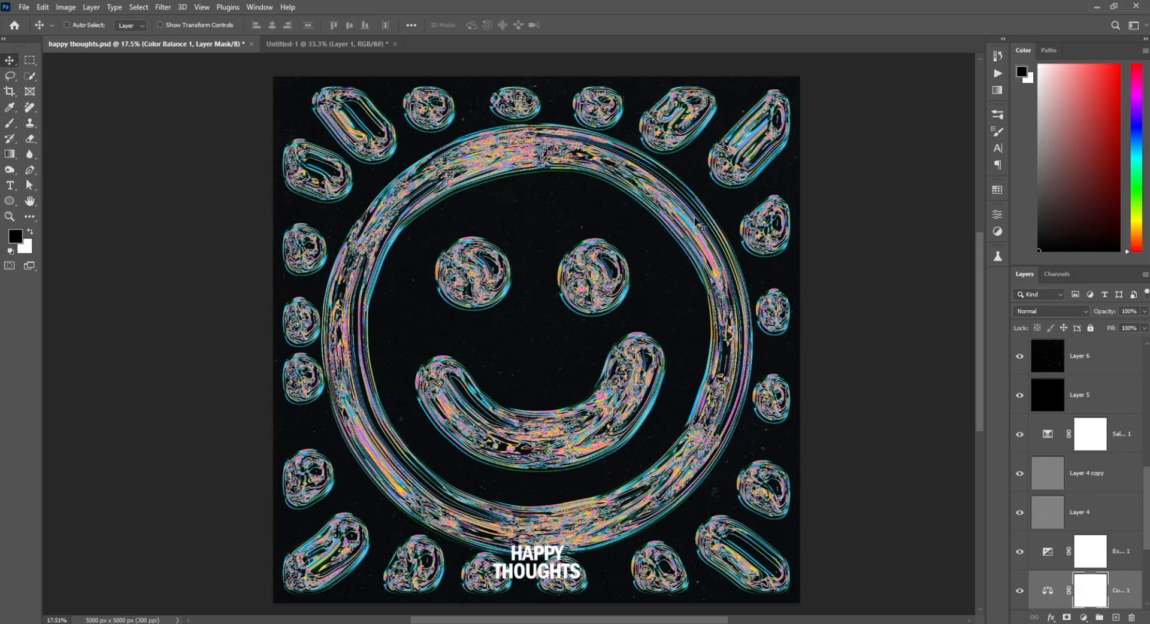
key(z)
drag(695, 221, 679, 192)
key(ctrl+Tab)
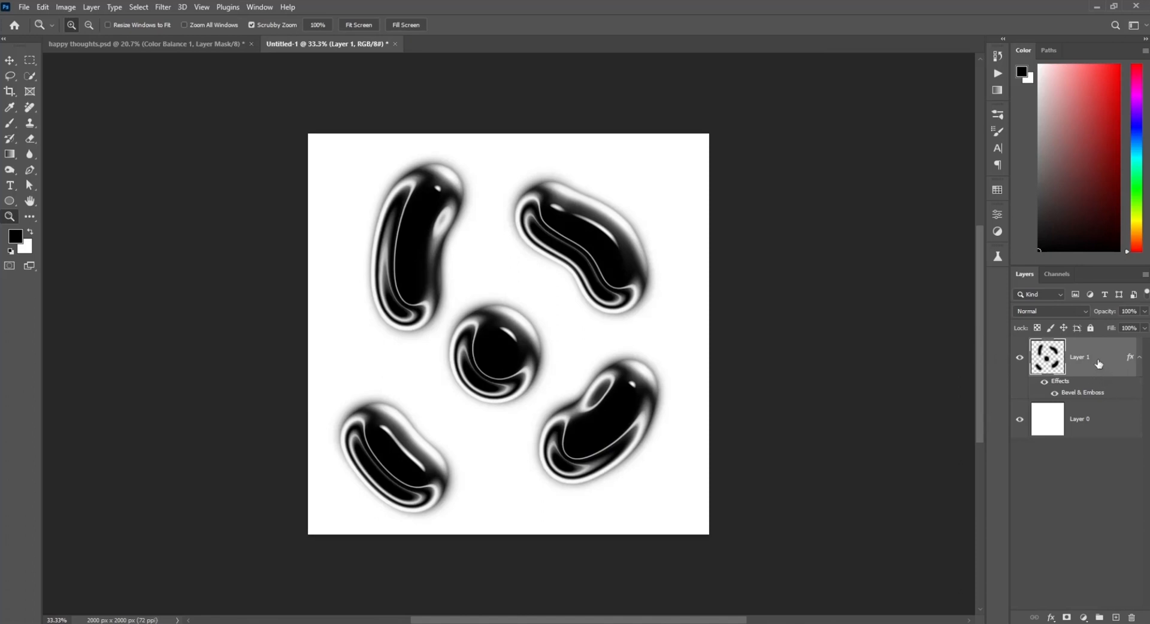
Step: Put Layer 1 into a new group and select the group
key(ctrl+g)
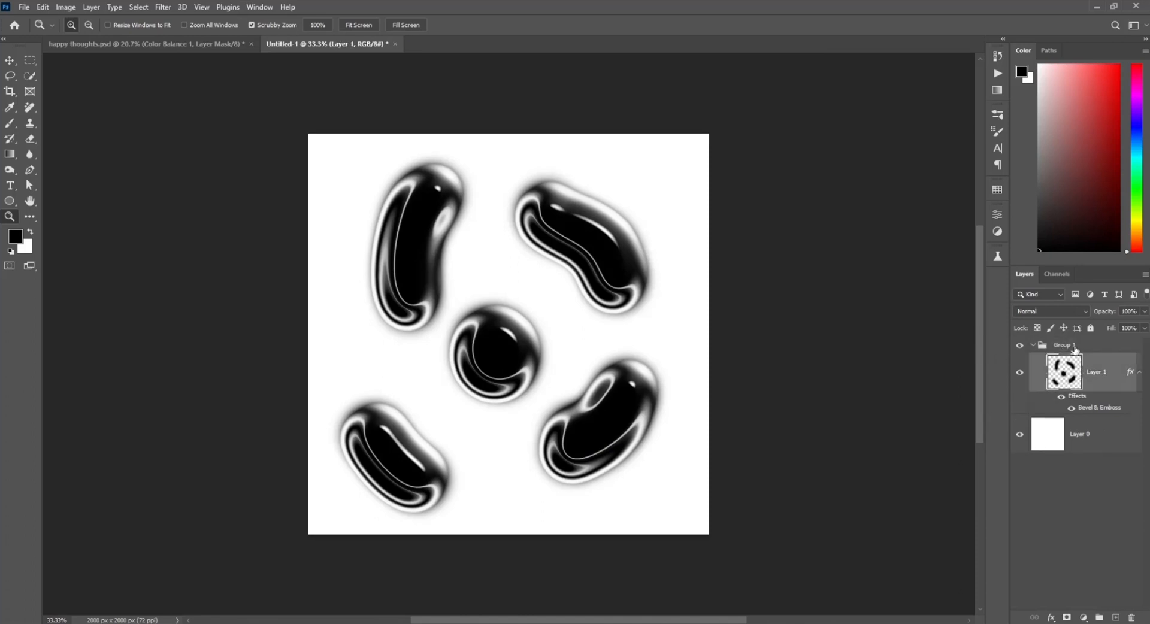
click(1091, 347)
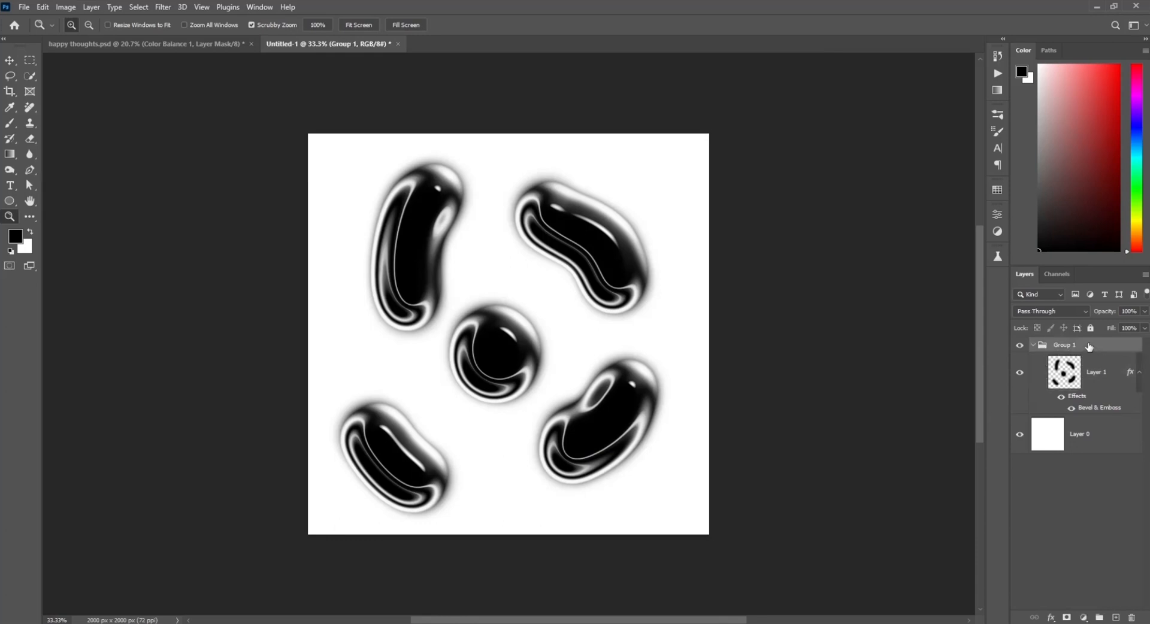
Step: Add a Bevel & Emboss style to Group 1 using the Pillow Emboss style
double_click(1073, 402)
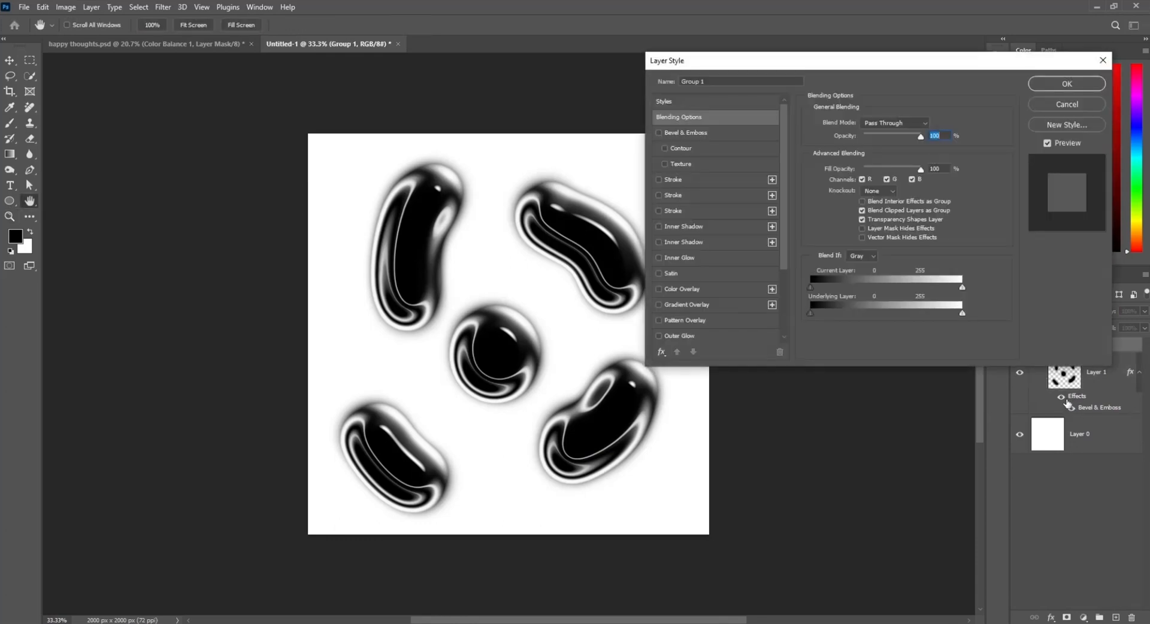
click(659, 133)
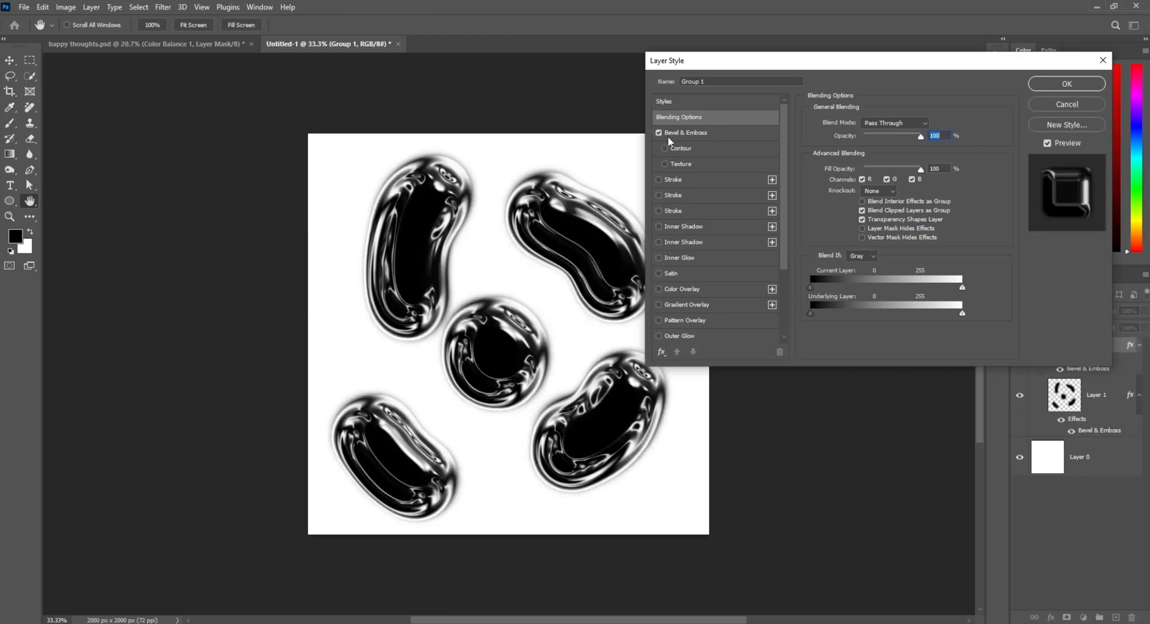
click(710, 132)
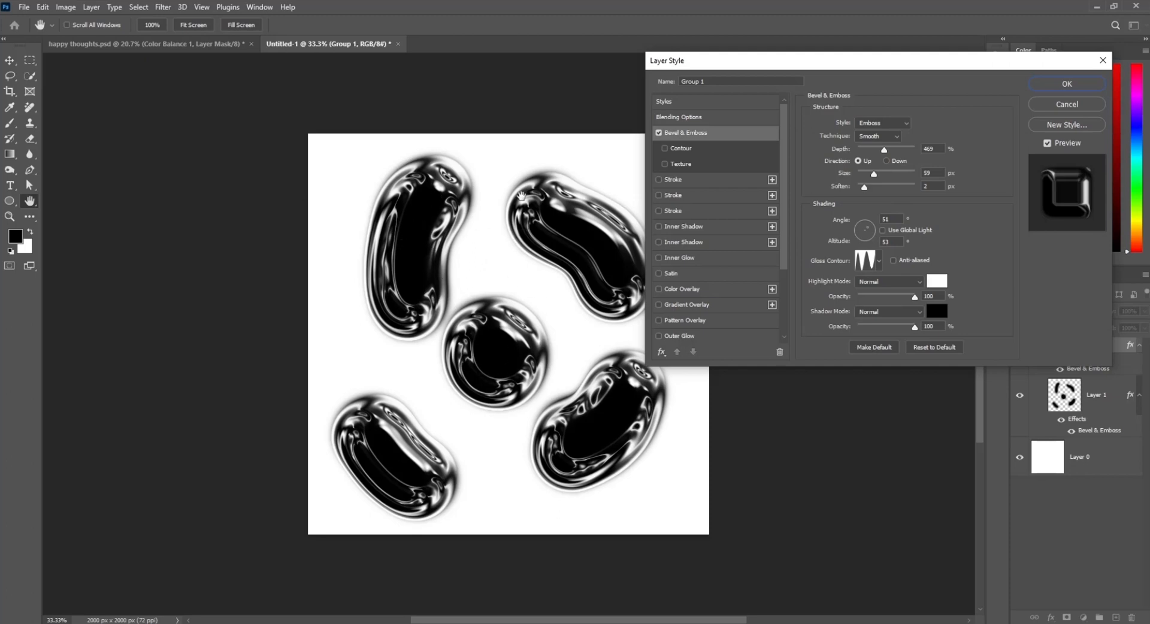
click(895, 127)
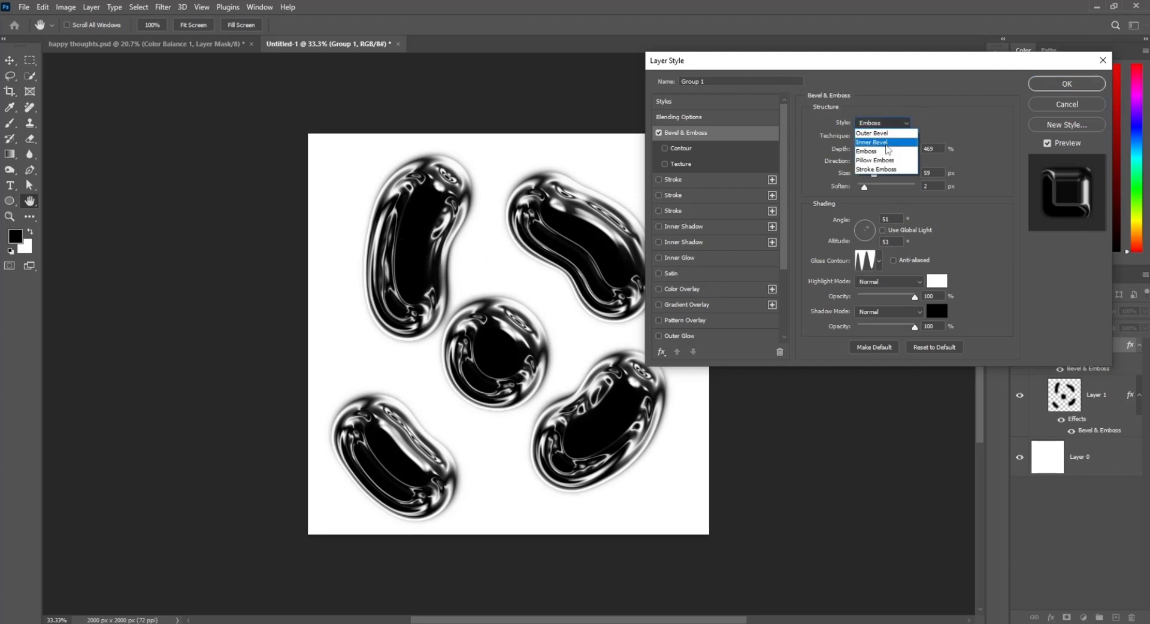
click(881, 161)
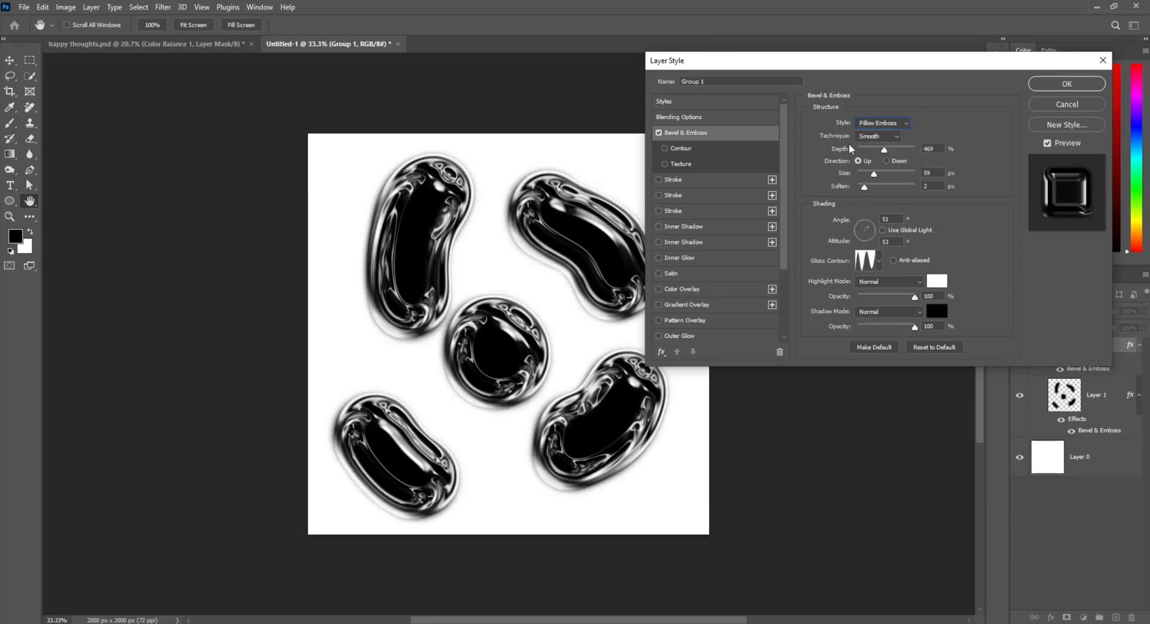
Step: Set the group's bevel depth to 460%, size 46 px and soften 1, and confirm
drag(851, 62, 846, 90)
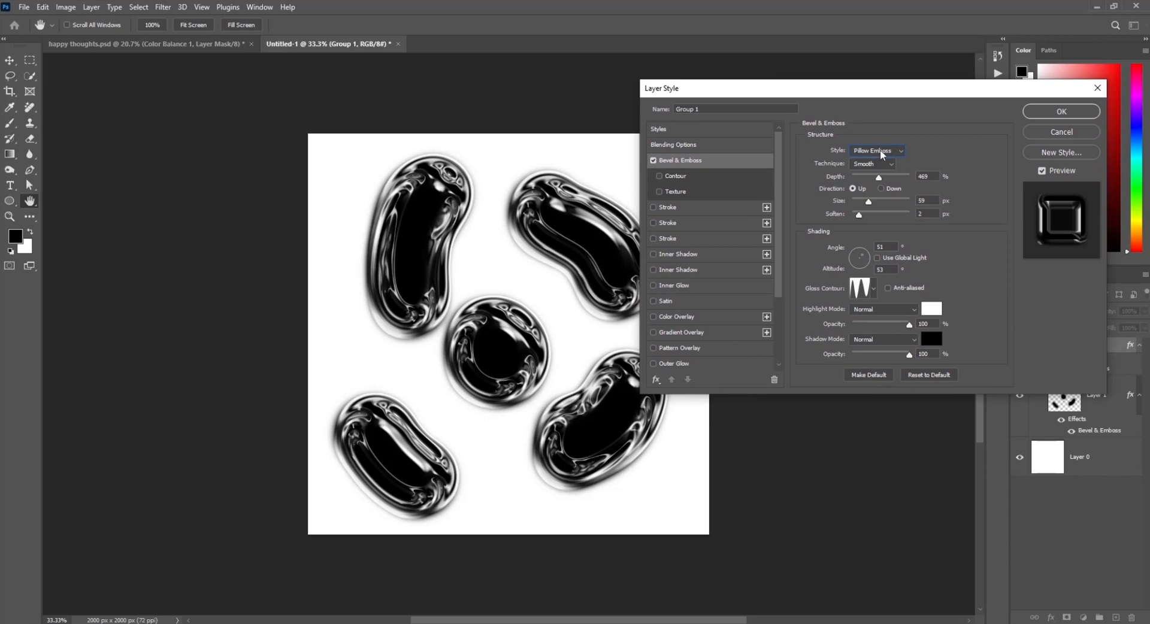
drag(878, 178, 856, 221)
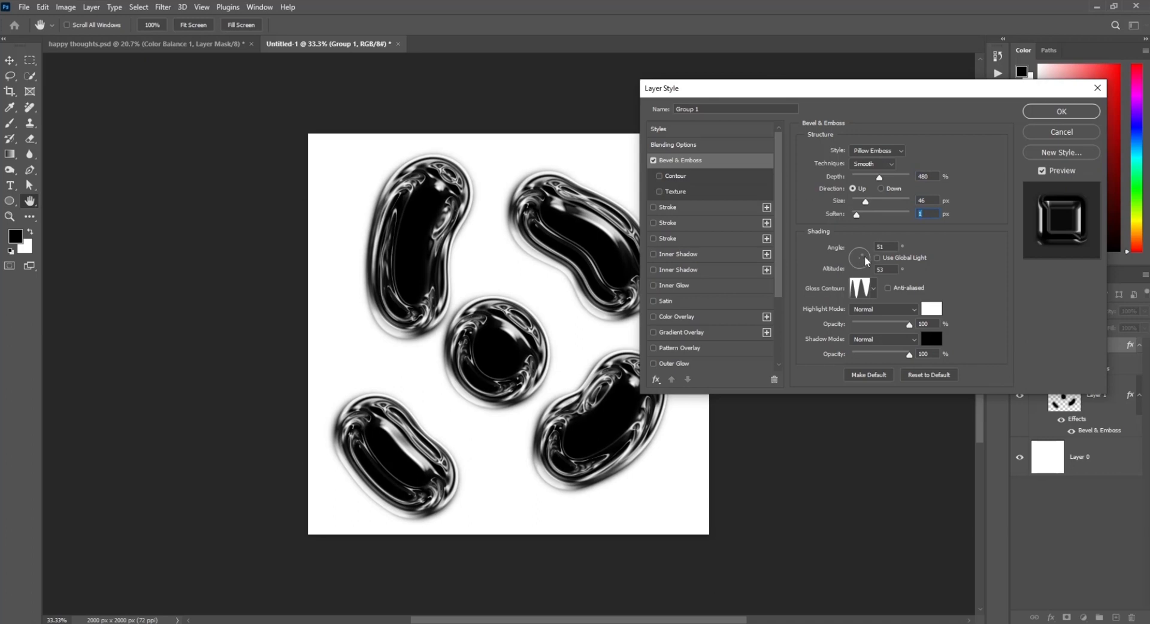
click(1051, 116)
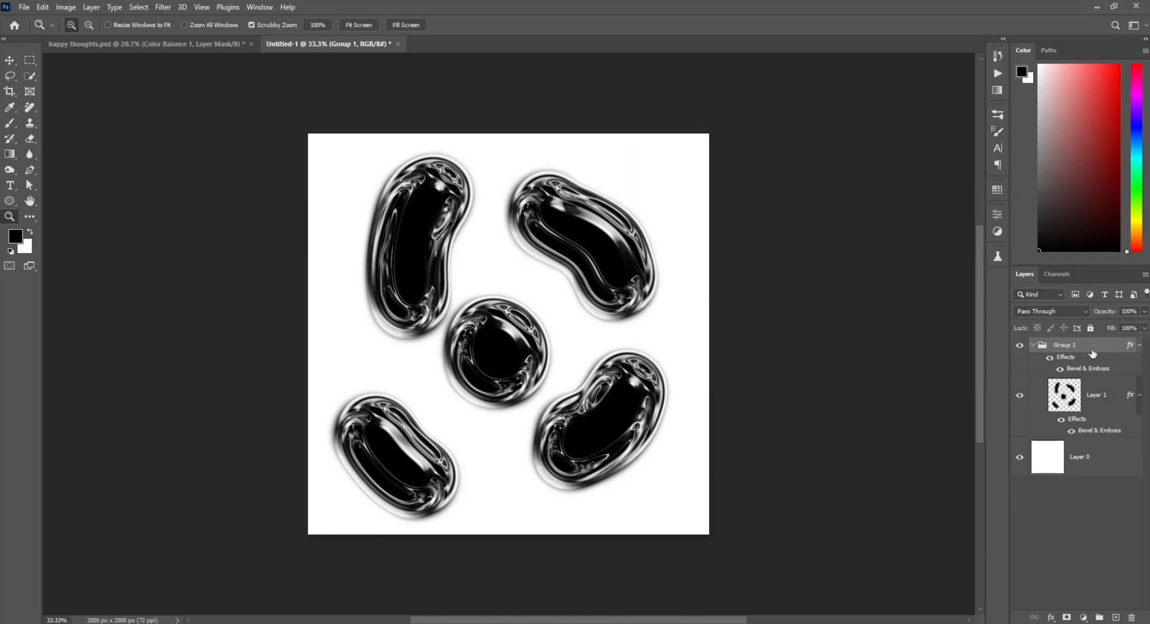
Step: Wrap Group 1 in a new group and add a Bevel & Emboss style to it using the Inner Bevel style
key(ctrl+g)
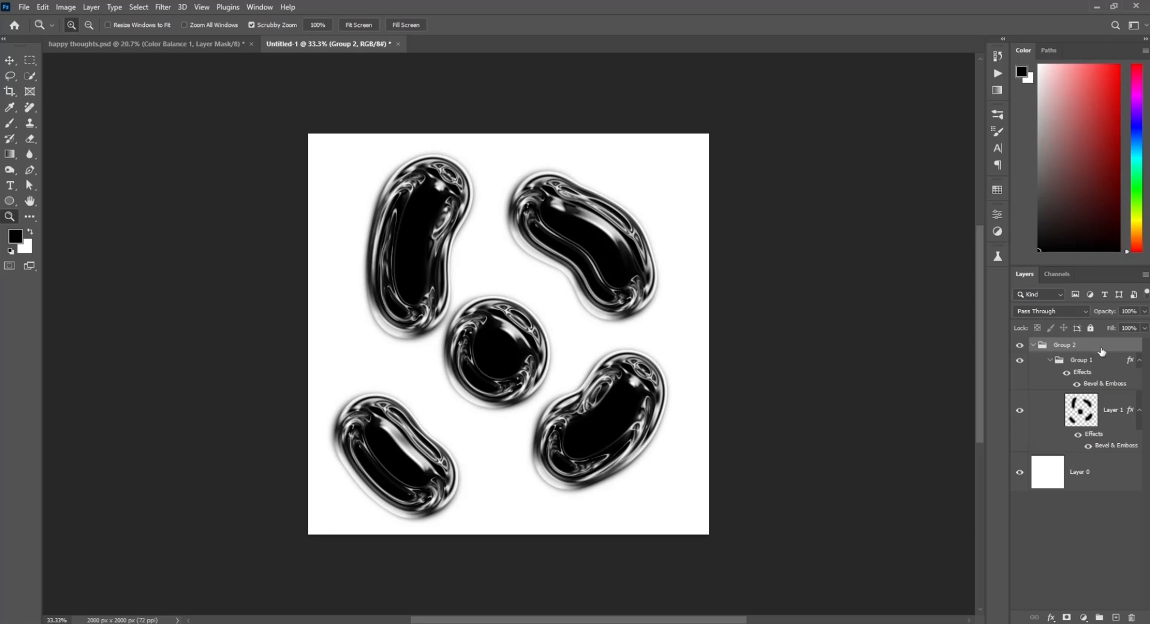
double_click(1102, 351)
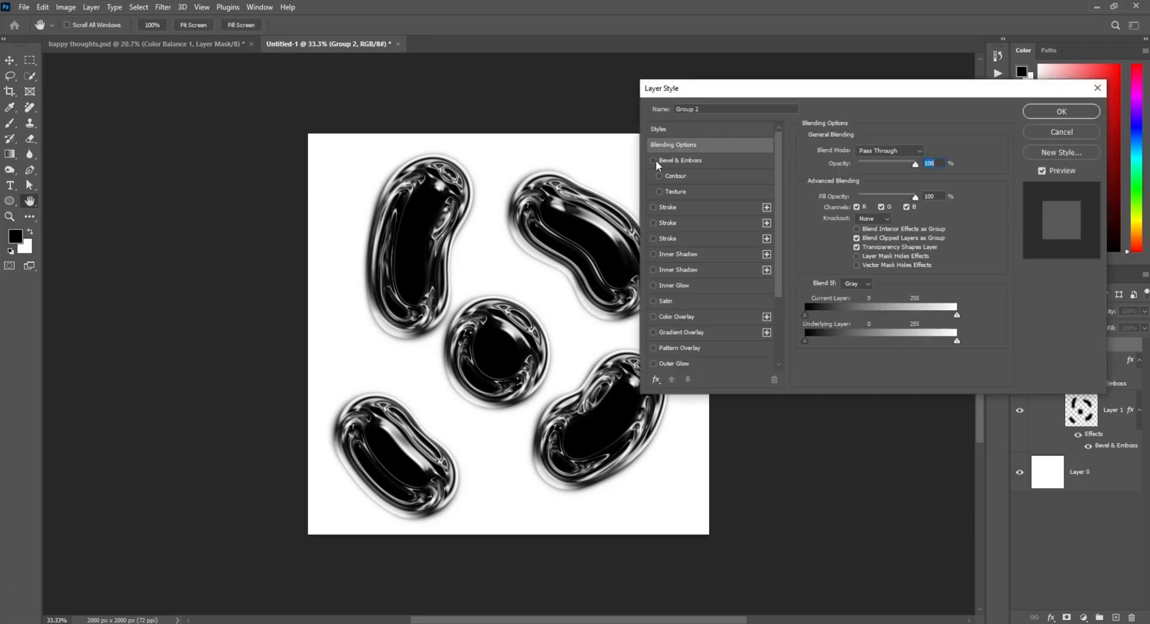
click(654, 160)
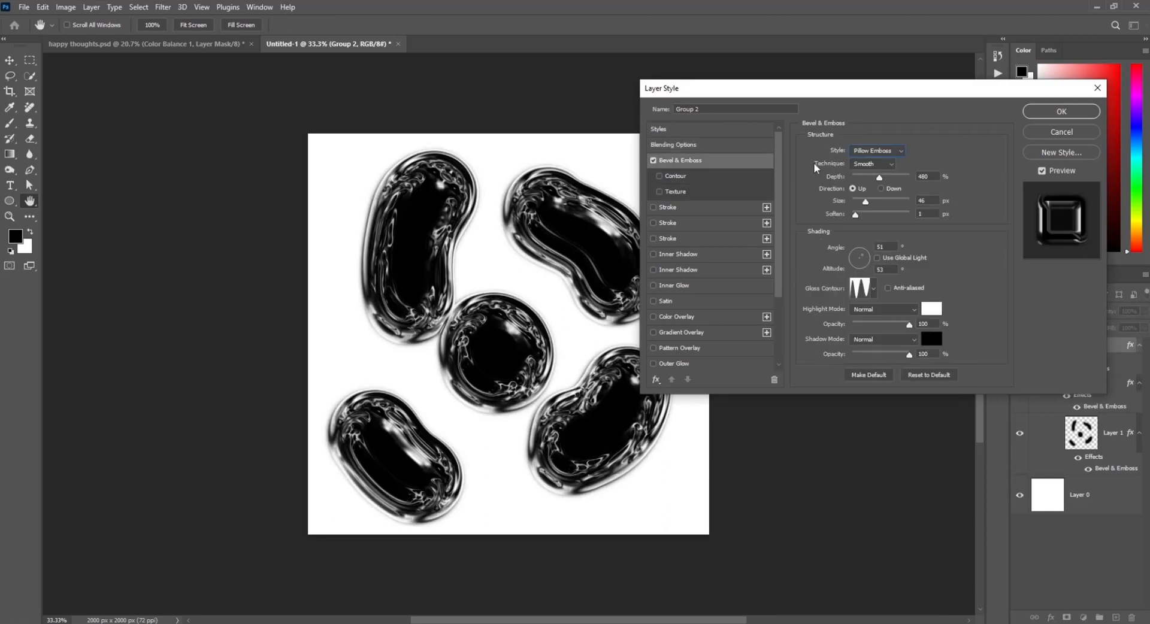
click(874, 150)
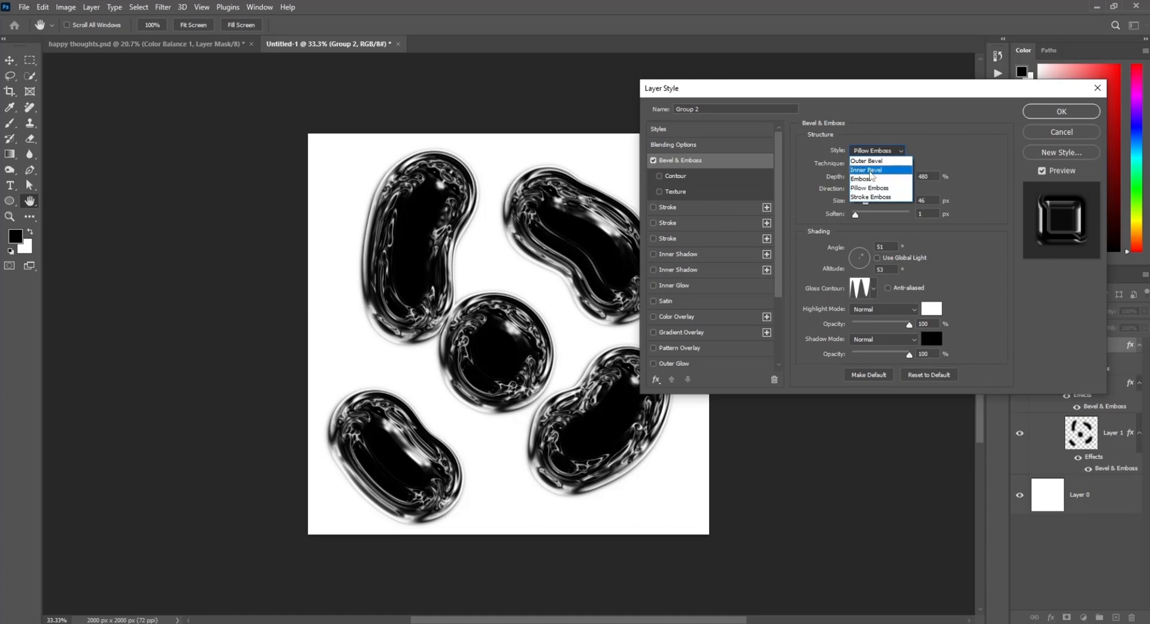
click(872, 170)
Step: Set the new group's bevel depth to 282%, size 32 px, soften 2, angle 166° and altitude 64, then confirm
drag(879, 178, 860, 215)
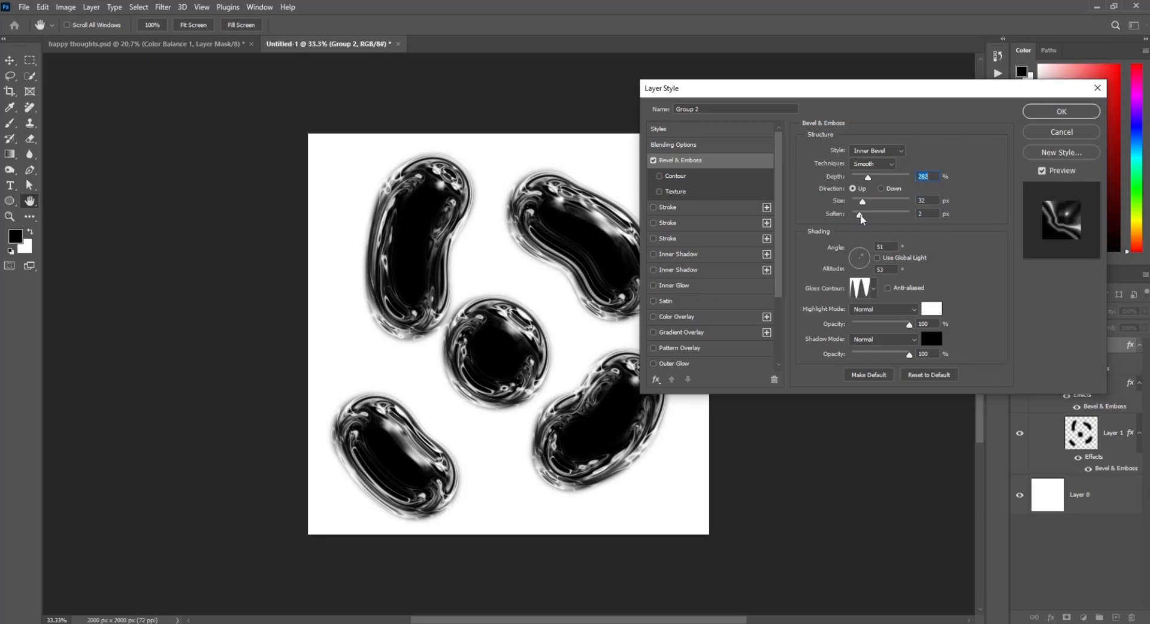
click(860, 260)
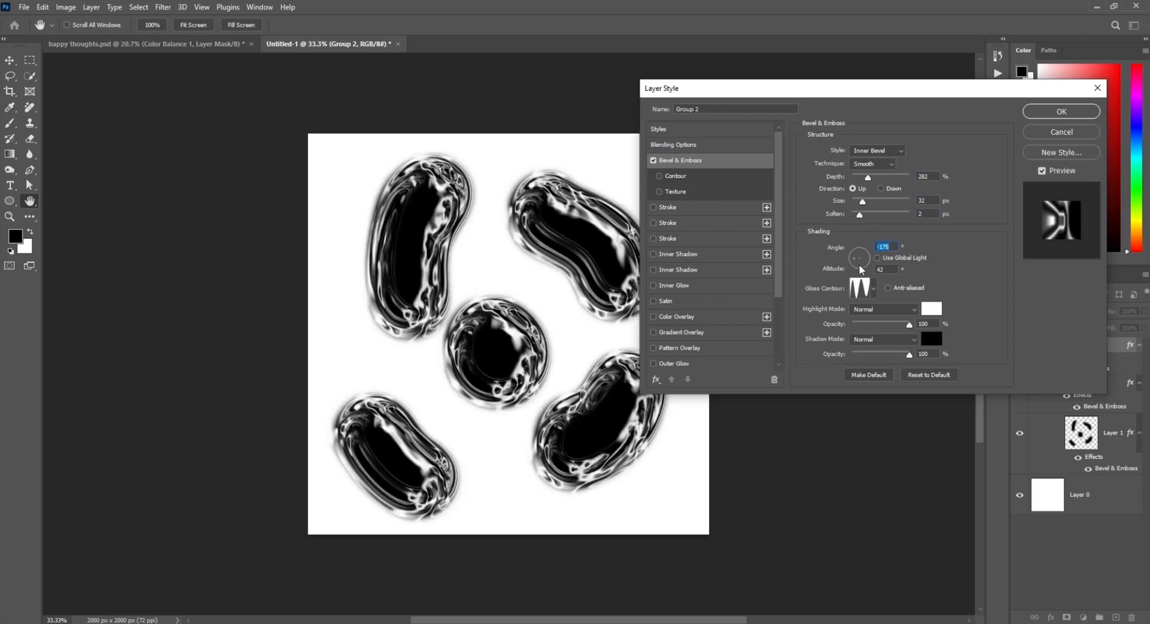
drag(859, 266, 871, 258)
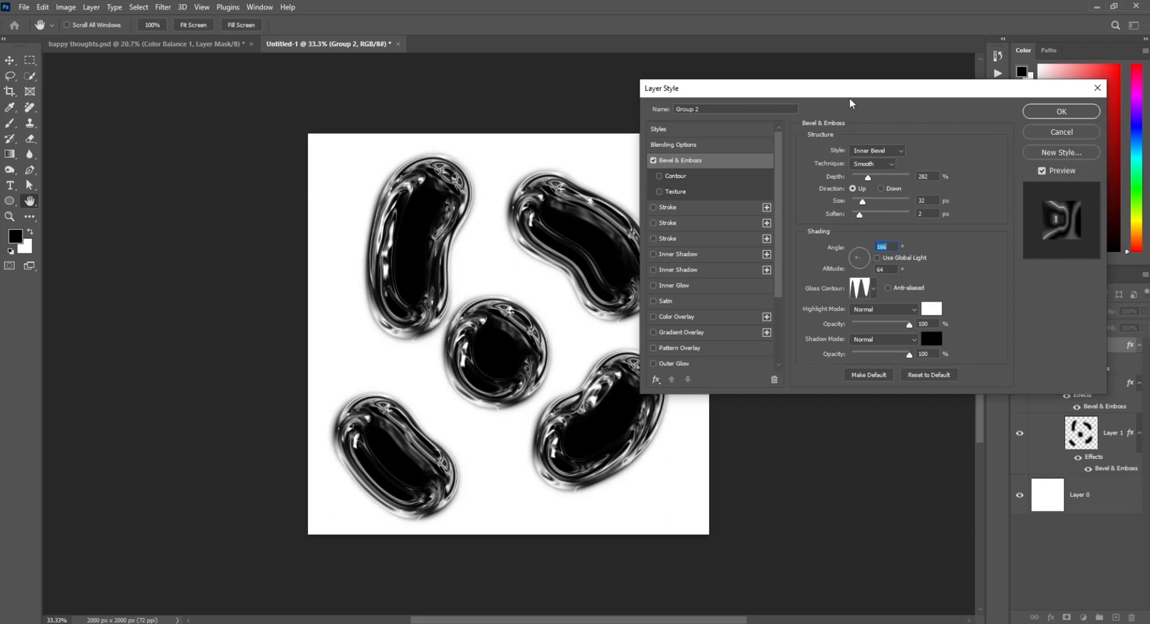
drag(851, 97, 803, 96)
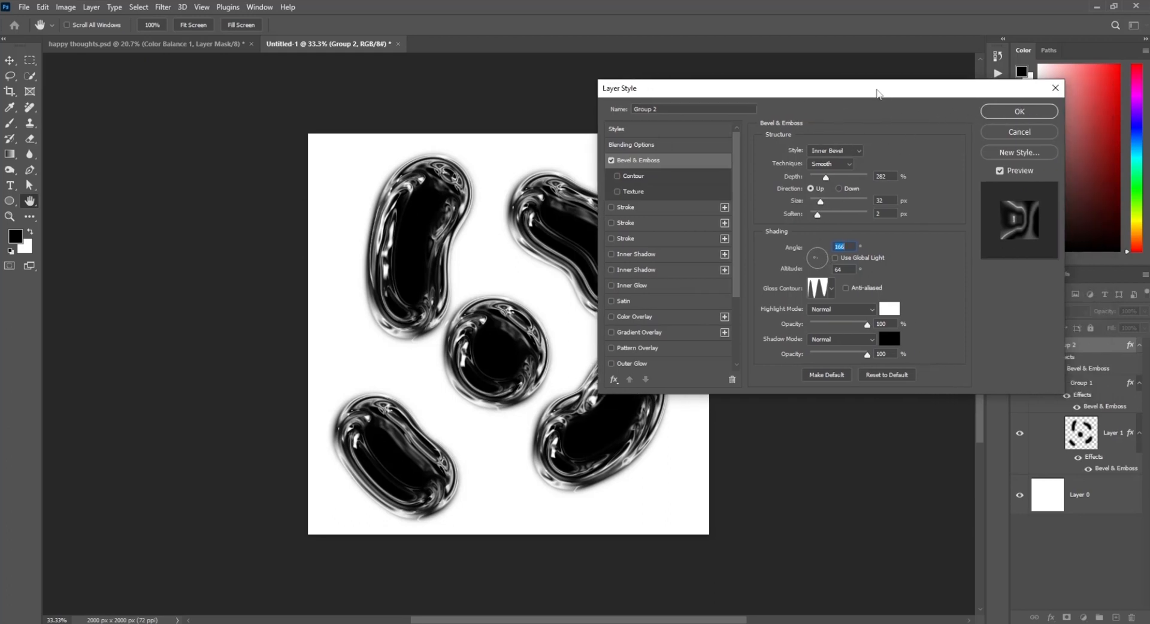
click(1001, 113)
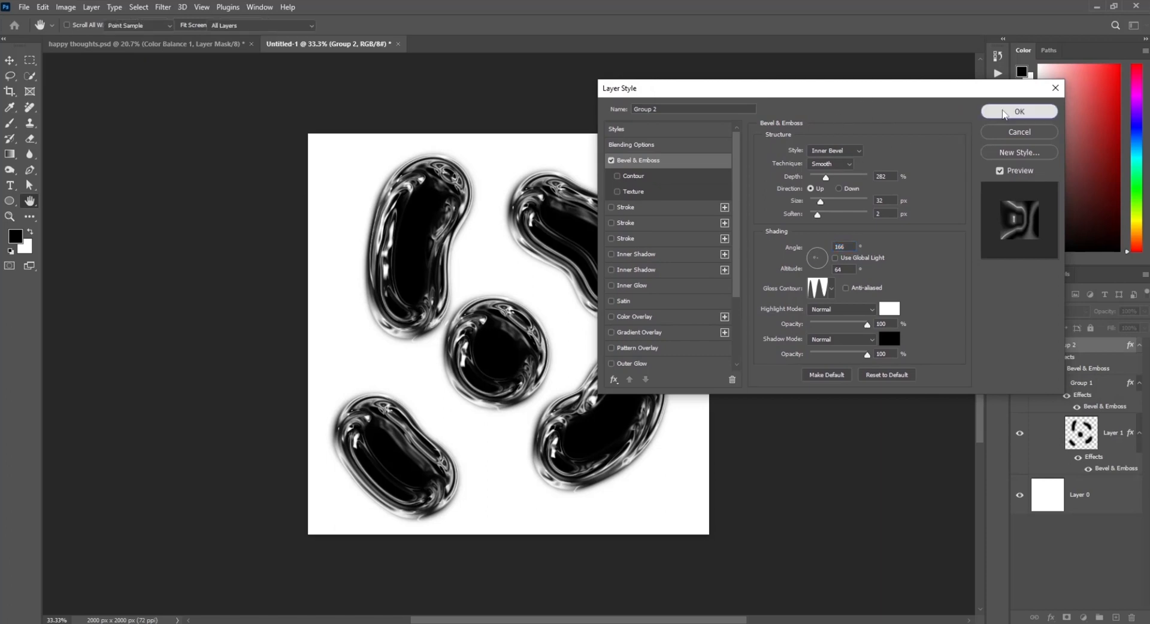
click(1107, 410)
double_click(1105, 406)
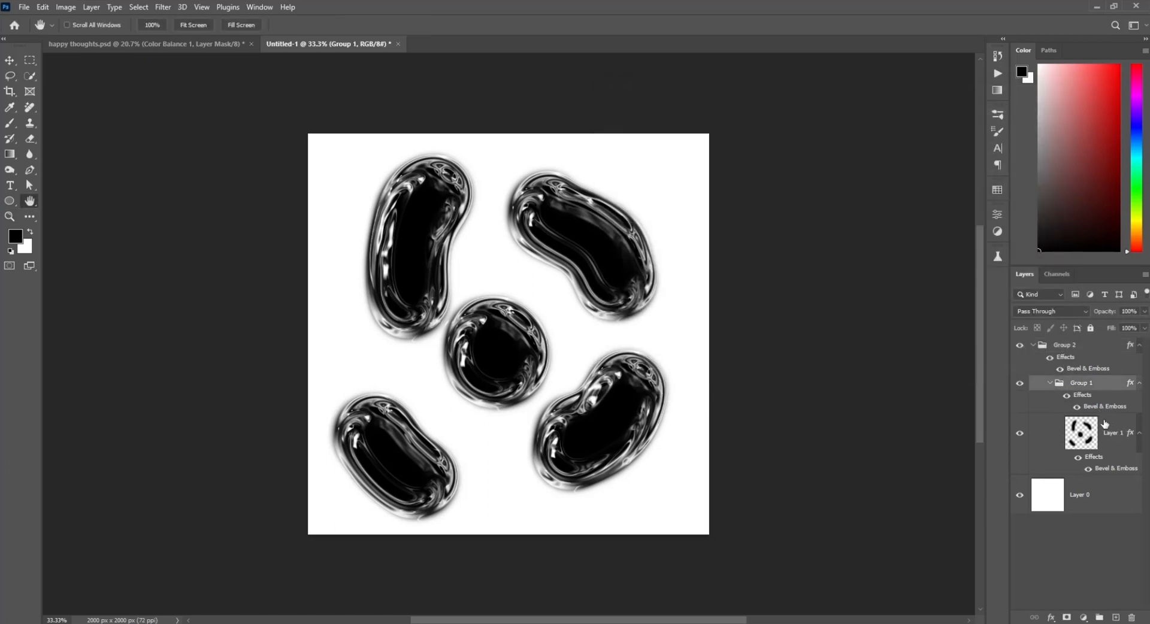
drag(820, 258, 822, 269)
click(1020, 133)
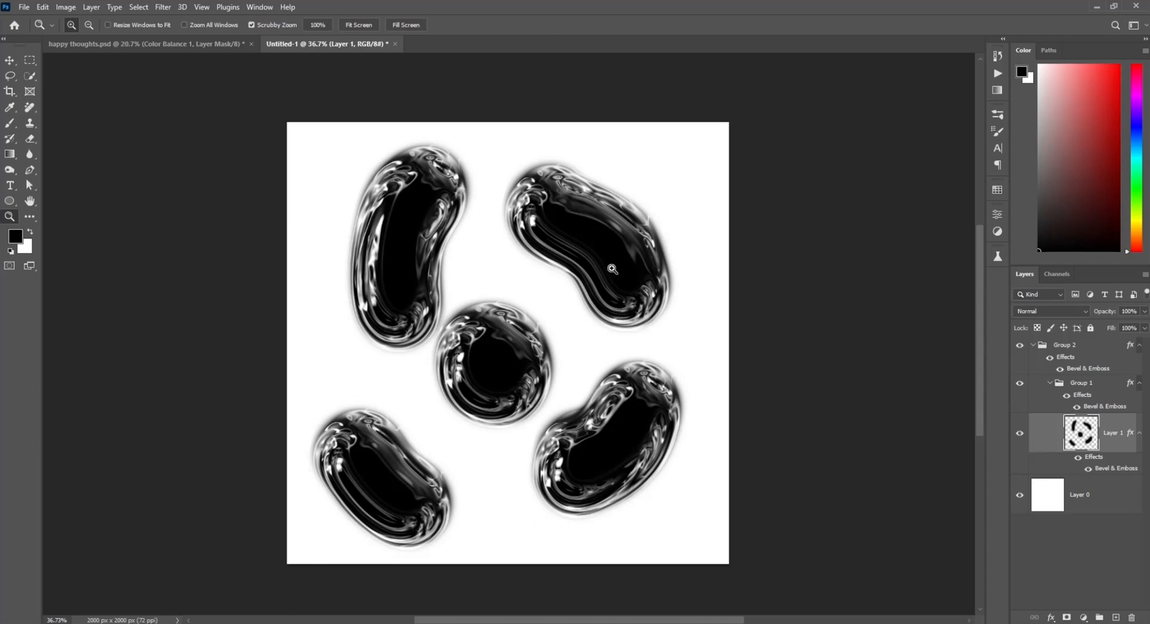
Step: Select and delete all of Layer 1's painted content, then deselect
key(ctrl+a)
key(Delete)
key(ctrl+d)
Step: Paint a large curved black blob stroke on Layer 1 with a 300 px brush
key(b)
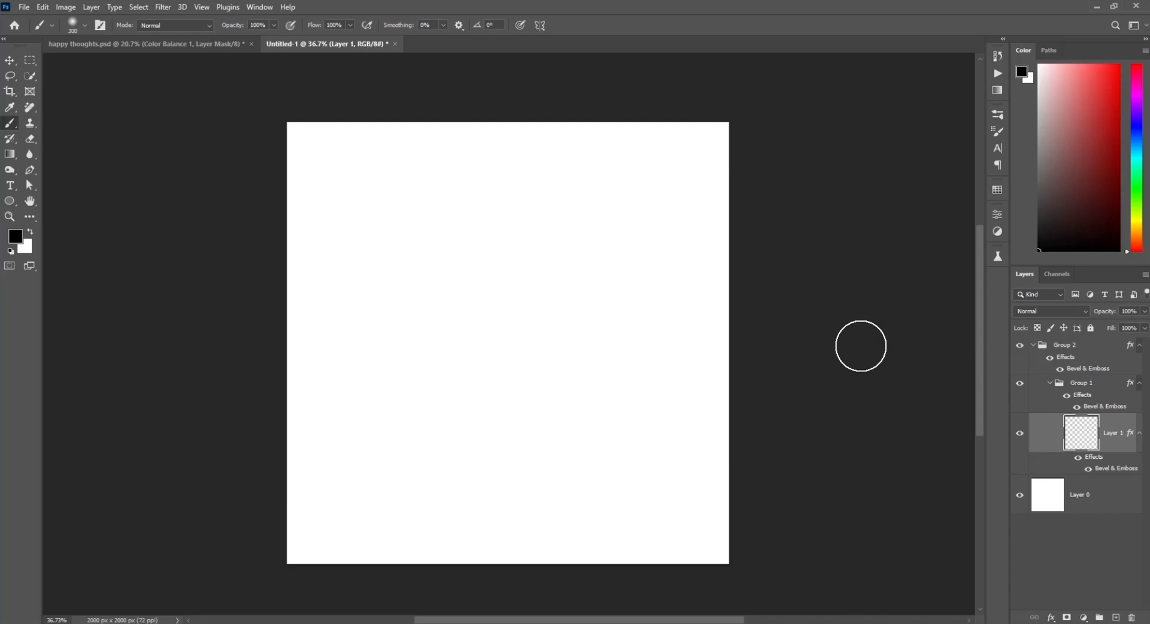
key(bracketright)
key(bracketright)
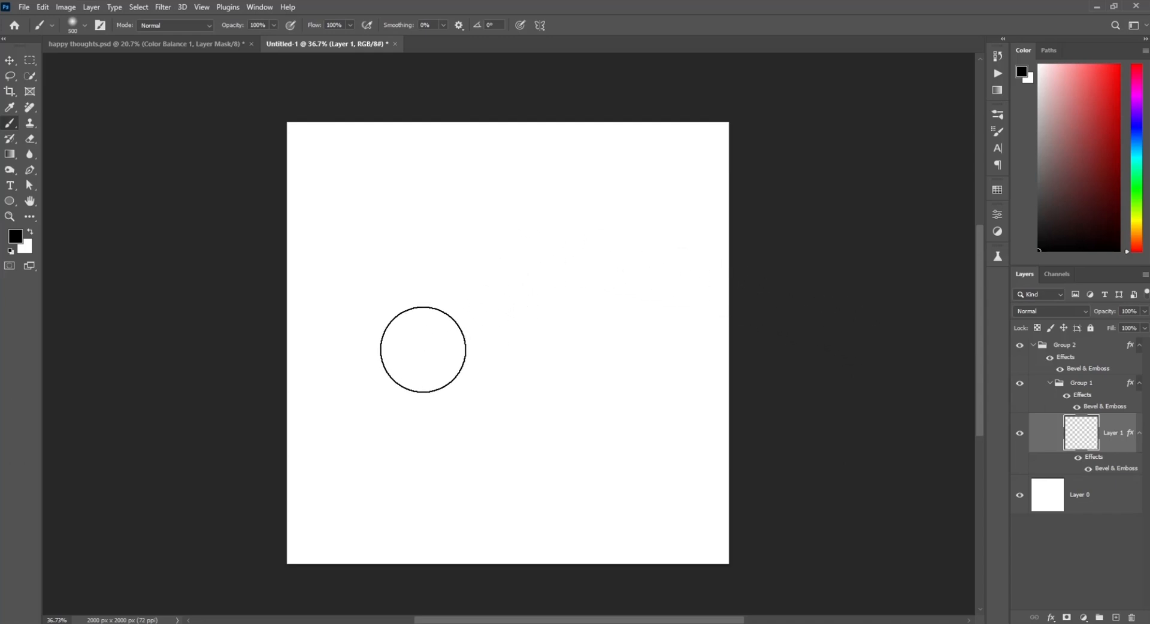
scroll(429, 324, down, 2)
mouse_move(405, 312)
mouse_down()
mouse_move(394, 414)
mouse_move(510, 428)
mouse_move(541, 391)
mouse_up()
Step: Paint several more winding blob strokes across the canvas with a 250 px brush
key(bracketleft)
key(bracketleft)
key(bracketleft)
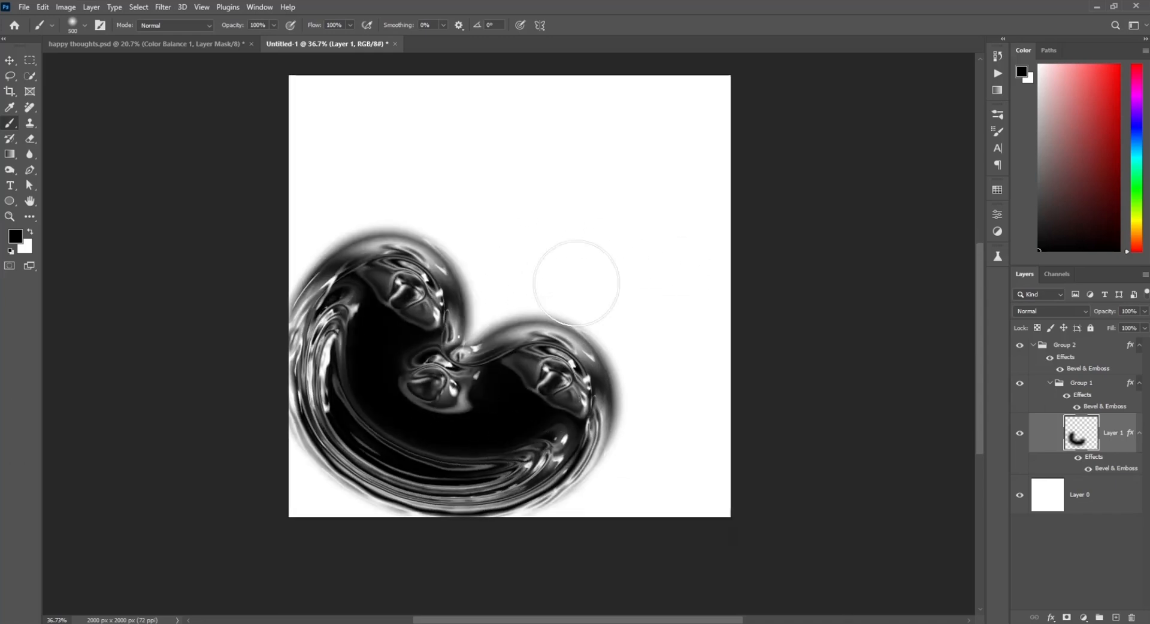
mouse_move(488, 273)
mouse_down()
mouse_move(530, 235)
mouse_move(607, 243)
mouse_move(644, 324)
mouse_up()
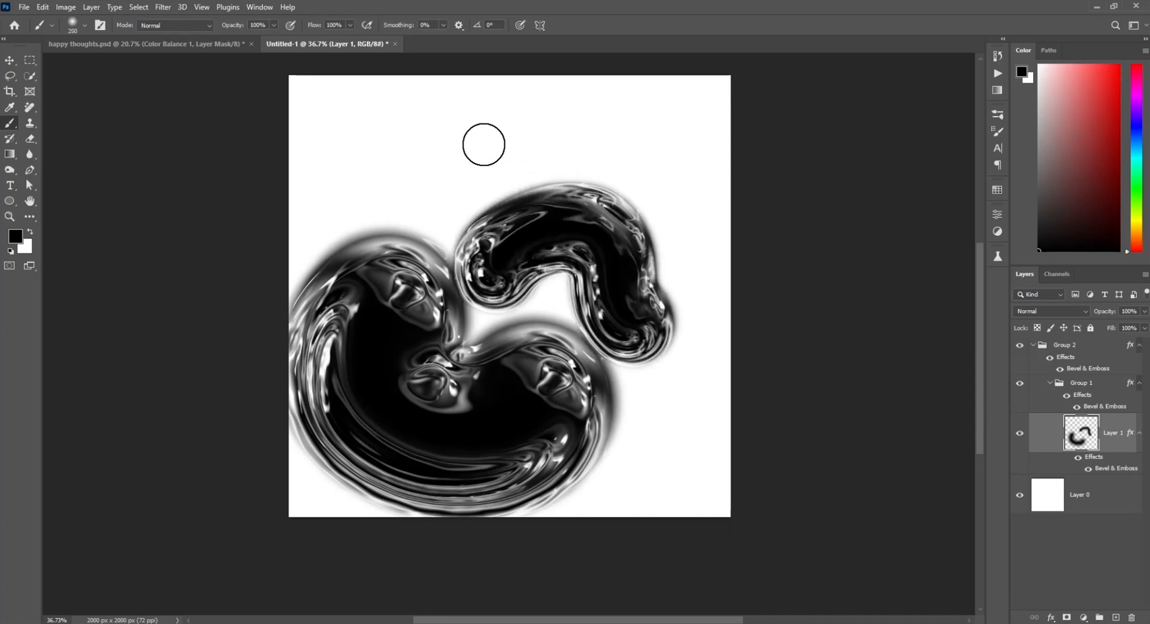
mouse_move(434, 144)
mouse_down()
mouse_move(427, 157)
mouse_move(489, 338)
mouse_up()
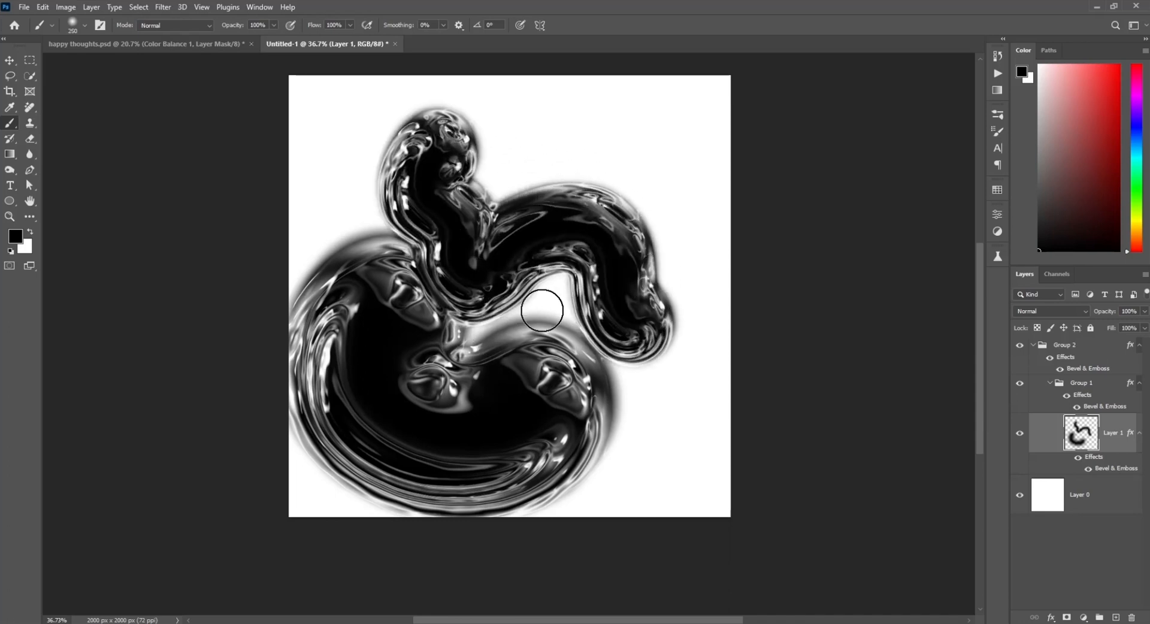
drag(530, 291, 510, 307)
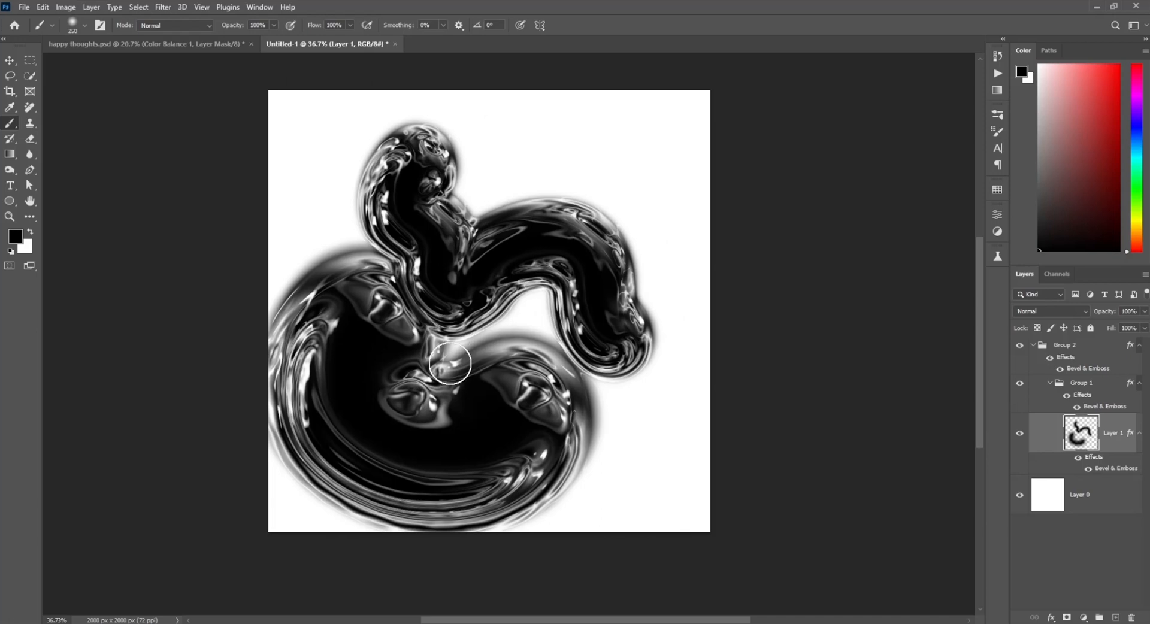
drag(450, 364, 592, 438)
Step: Erase the left part of the blob shapes with a large eraser
key(e)
mouse_move(488, 515)
mouse_down()
mouse_move(271, 333)
mouse_move(308, 387)
mouse_up()
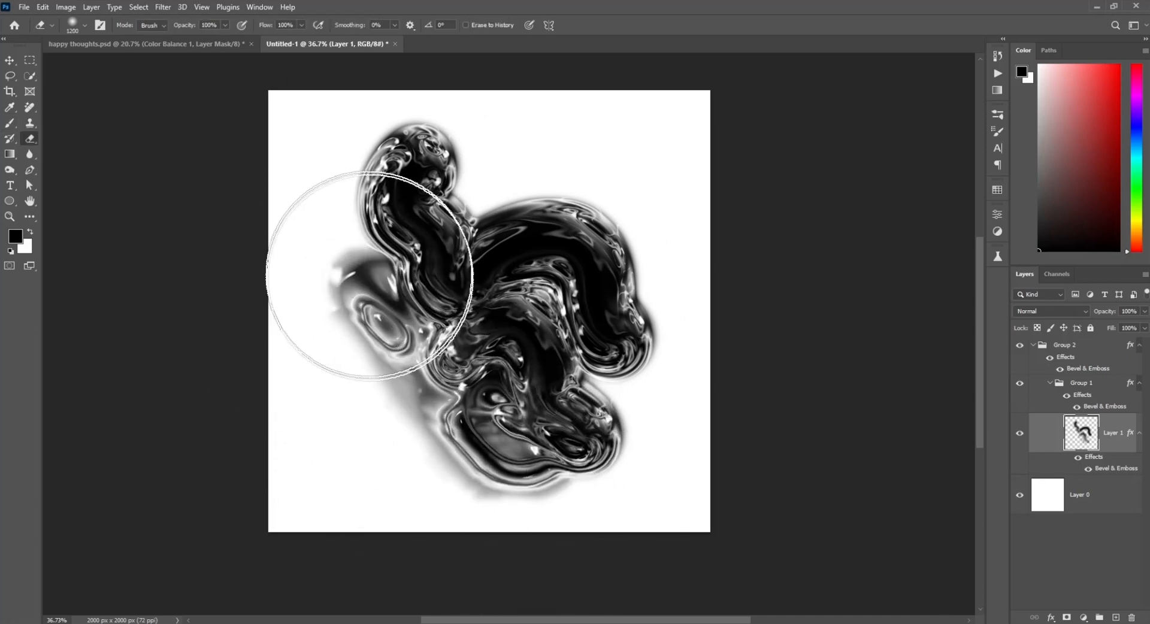
key(bracketleft)
key(bracketleft)
key(bracketleft)
key(bracketleft)
key(bracketleft)
key(bracketleft)
key(bracketleft)
Step: Paint more blob strokes until most of the canvas is covered
key(b)
mouse_move(384, 437)
mouse_down()
mouse_move(339, 404)
mouse_move(376, 375)
mouse_move(337, 200)
mouse_move(326, 247)
mouse_move(378, 273)
mouse_move(492, 183)
mouse_move(623, 199)
mouse_move(669, 373)
mouse_move(674, 335)
mouse_move(613, 385)
mouse_move(636, 479)
mouse_up()
mouse_move(459, 470)
mouse_down()
mouse_move(344, 494)
mouse_move(286, 437)
mouse_up()
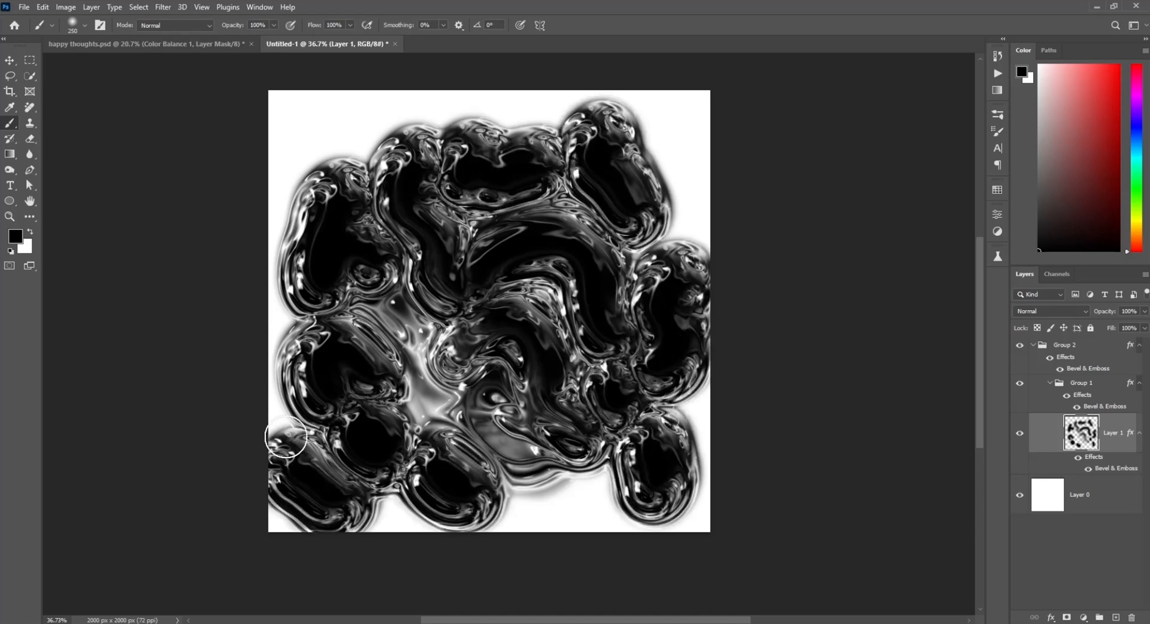
drag(303, 144, 375, 132)
Step: Erase areas along the left and top edges to separate the blobs with a 300 px eraser
key(e)
mouse_move(328, 428)
mouse_down()
mouse_move(313, 465)
mouse_move(386, 500)
mouse_move(303, 426)
mouse_up()
drag(300, 143, 362, 141)
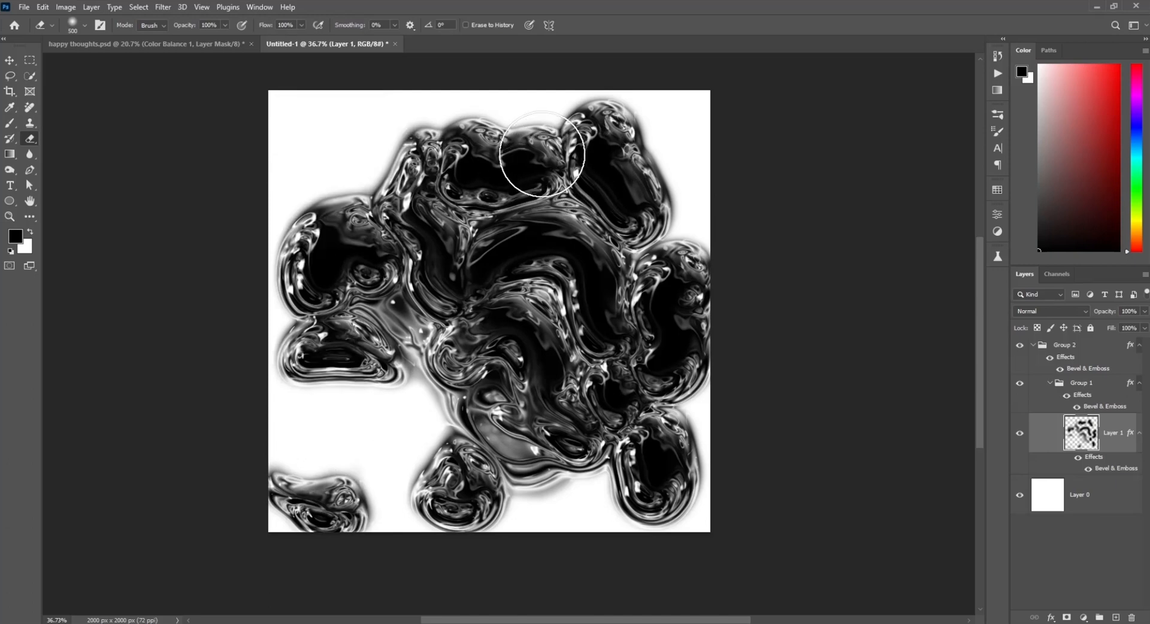
mouse_move(511, 116)
mouse_down()
mouse_move(480, 158)
mouse_move(502, 162)
mouse_move(509, 269)
mouse_move(501, 159)
mouse_move(499, 213)
mouse_move(420, 138)
mouse_move(456, 111)
mouse_move(535, 93)
mouse_move(532, 106)
mouse_move(491, 116)
mouse_up()
Step: Paint a rounded blob in the lower centre and erase small areas around it
key(b)
click(409, 387)
drag(410, 386, 441, 423)
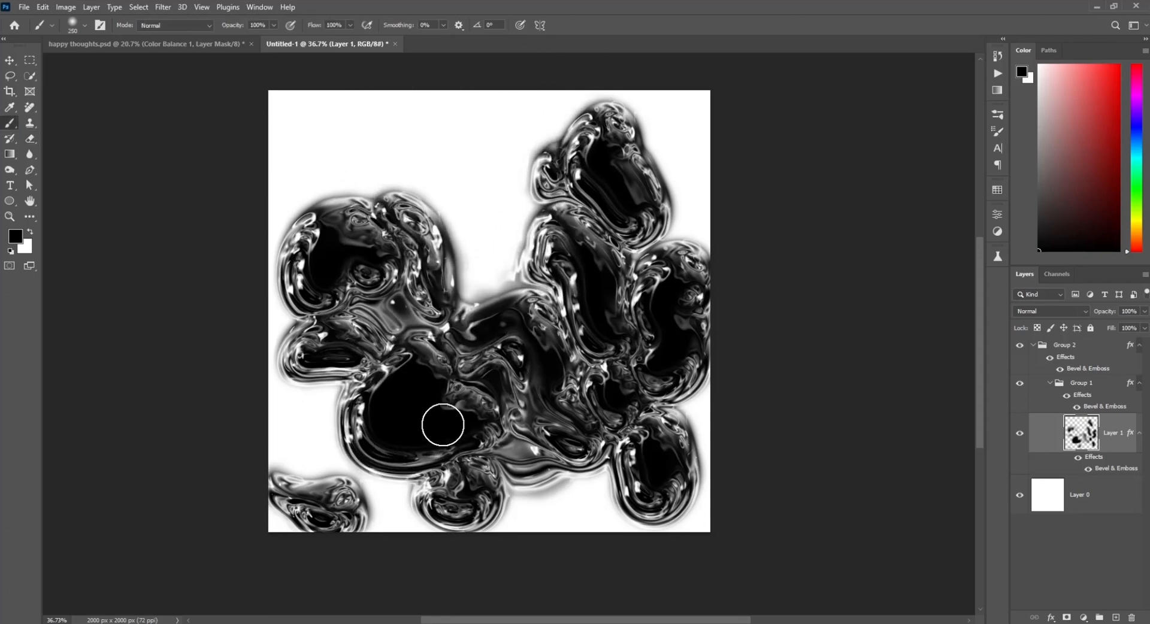
drag(587, 467, 562, 497)
key(e)
mouse_move(411, 467)
mouse_down()
mouse_move(383, 448)
mouse_move(431, 413)
mouse_up()
click(491, 262)
Step: Paint additional blob strokes and dabs across the lower area, then erase along the left edge
key(b)
drag(491, 262, 474, 251)
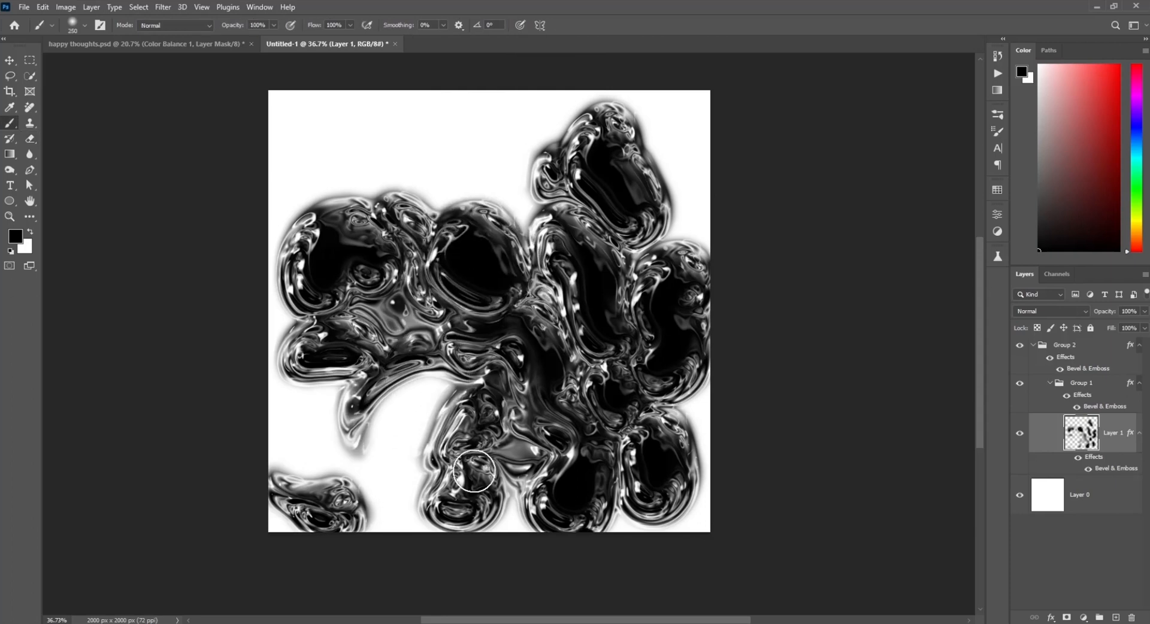
drag(474, 472, 375, 478)
click(419, 384)
click(689, 421)
click(503, 493)
drag(350, 413, 297, 470)
key(e)
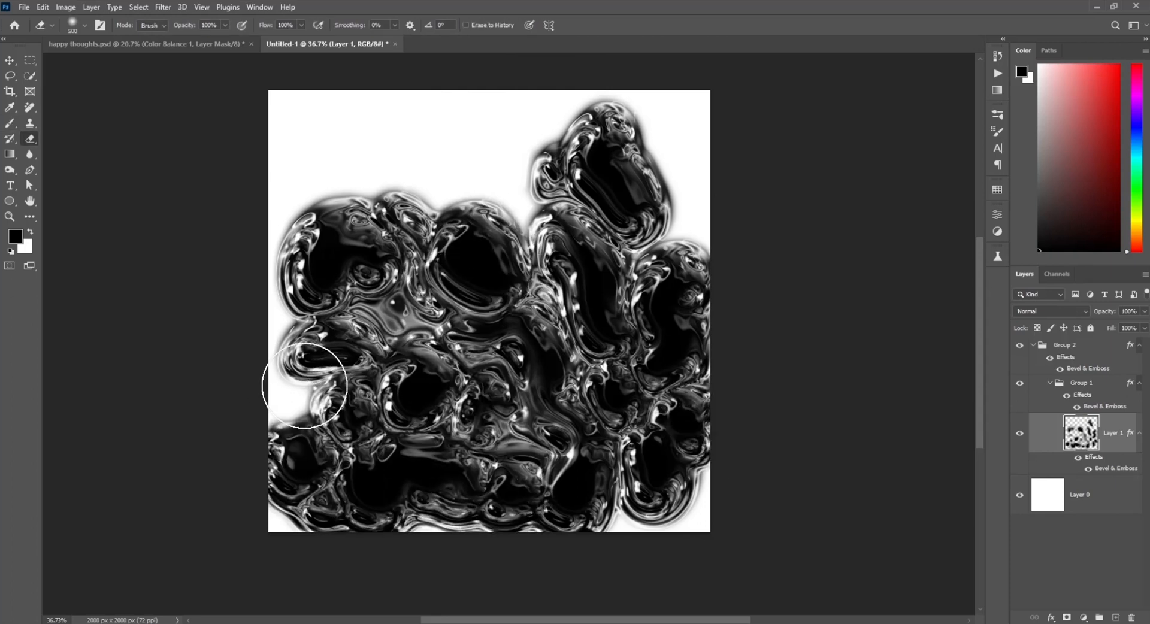
drag(300, 380, 308, 482)
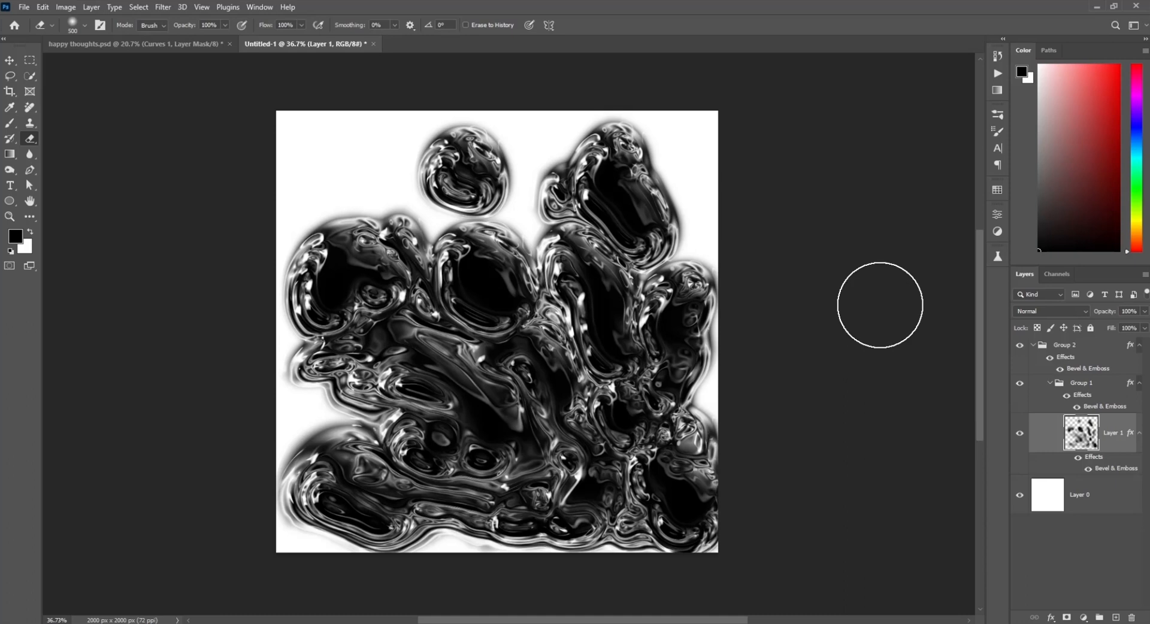
Step: Switch to the happy thoughts document and inspect its Curves, Color Balance and Exposure adjustment settings
key(ctrl+Tab)
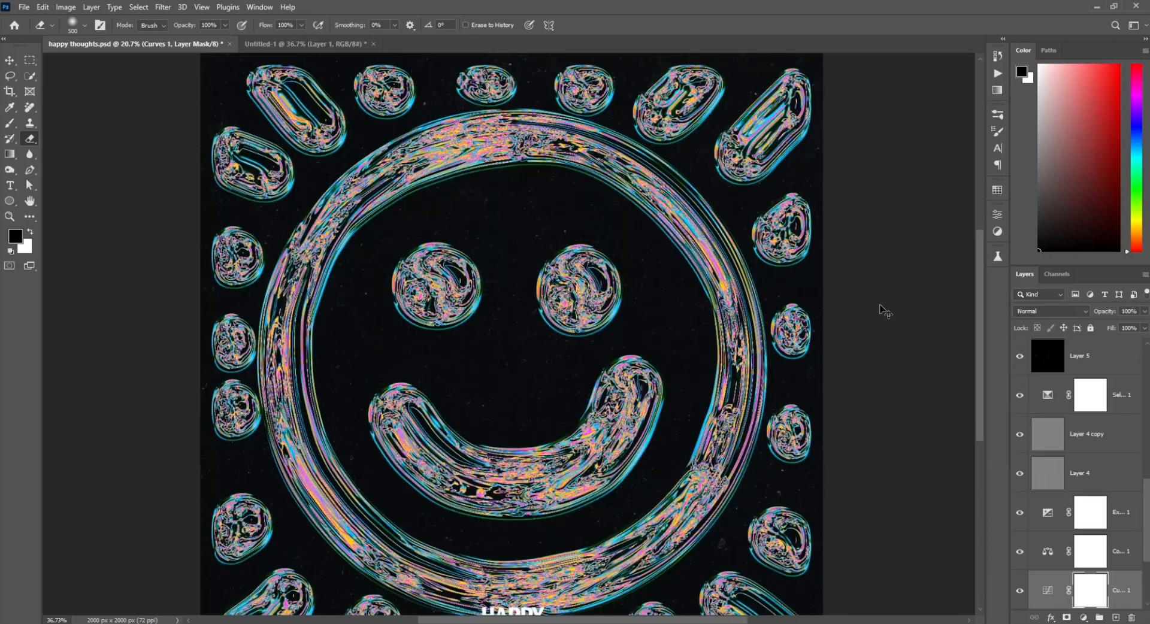
double_click(1047, 588)
click(1047, 551)
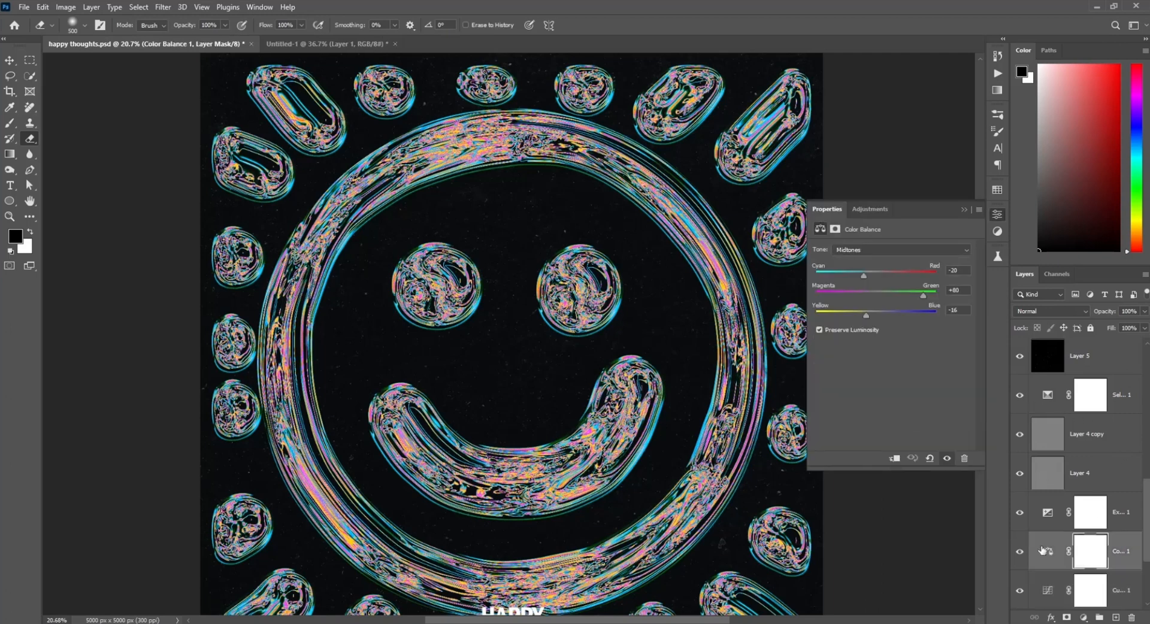
click(1049, 521)
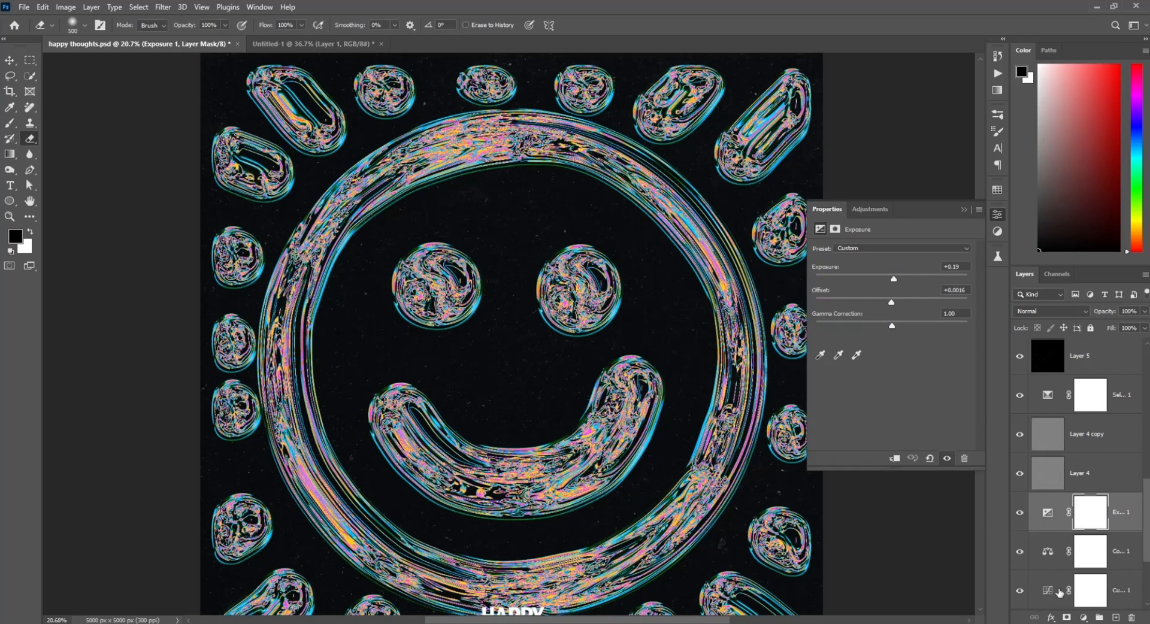
click(1044, 588)
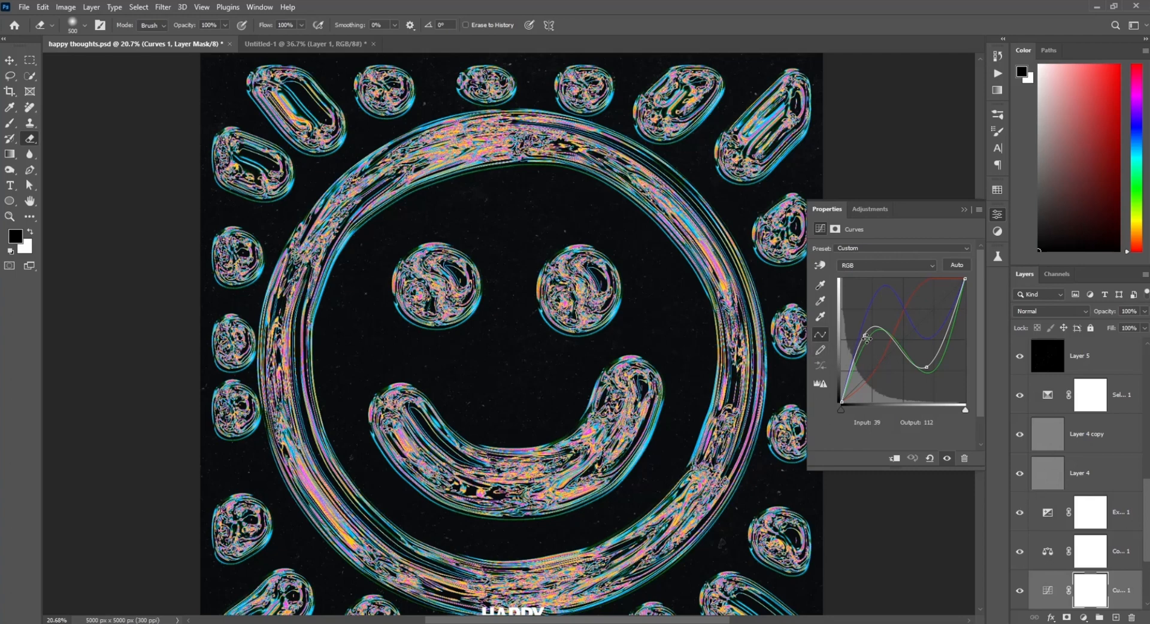
Step: Move a point on the reference's Curves adjustment to input 175, output 117 and close the properties
drag(866, 335, 927, 345)
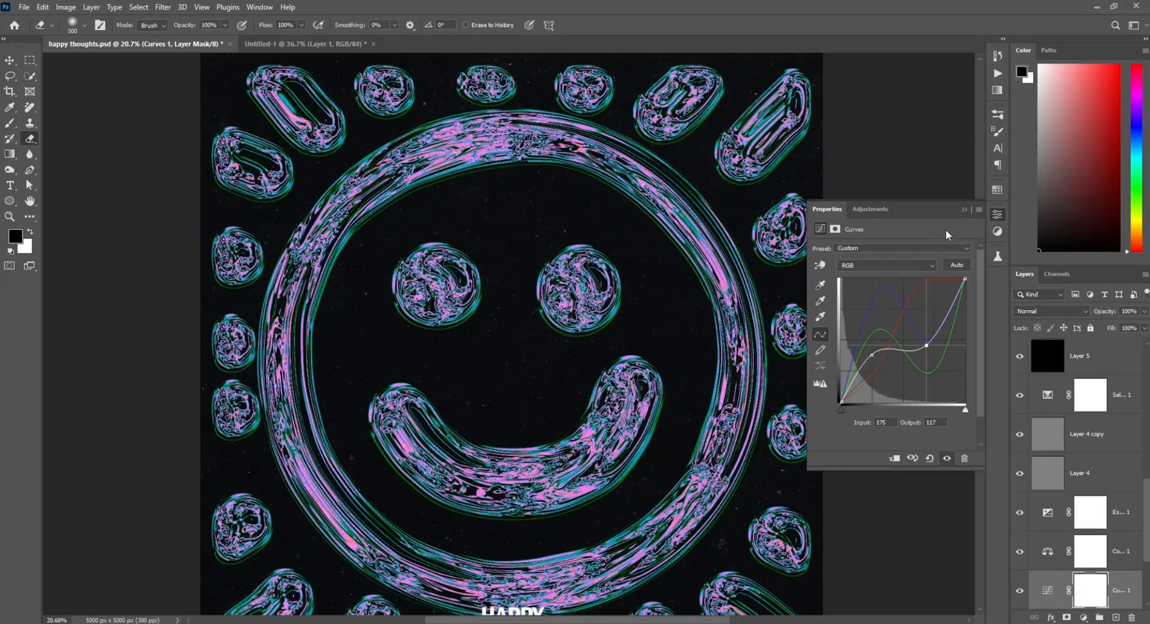
click(965, 210)
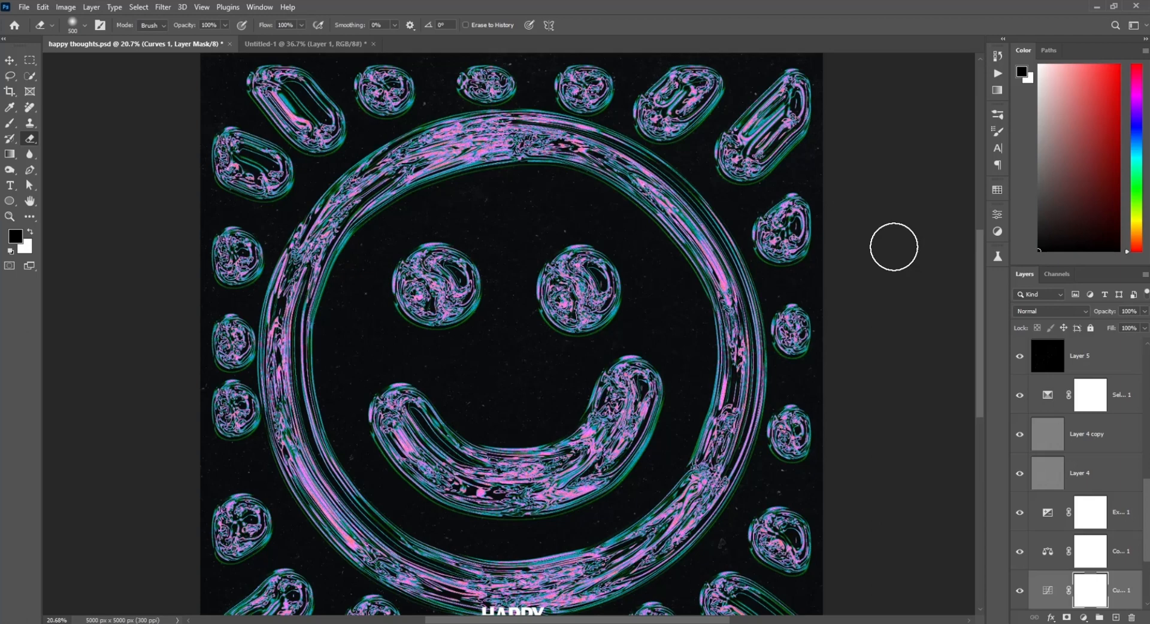
Step: Return to the blob document and collapse Group 2
key(ctrl+Tab)
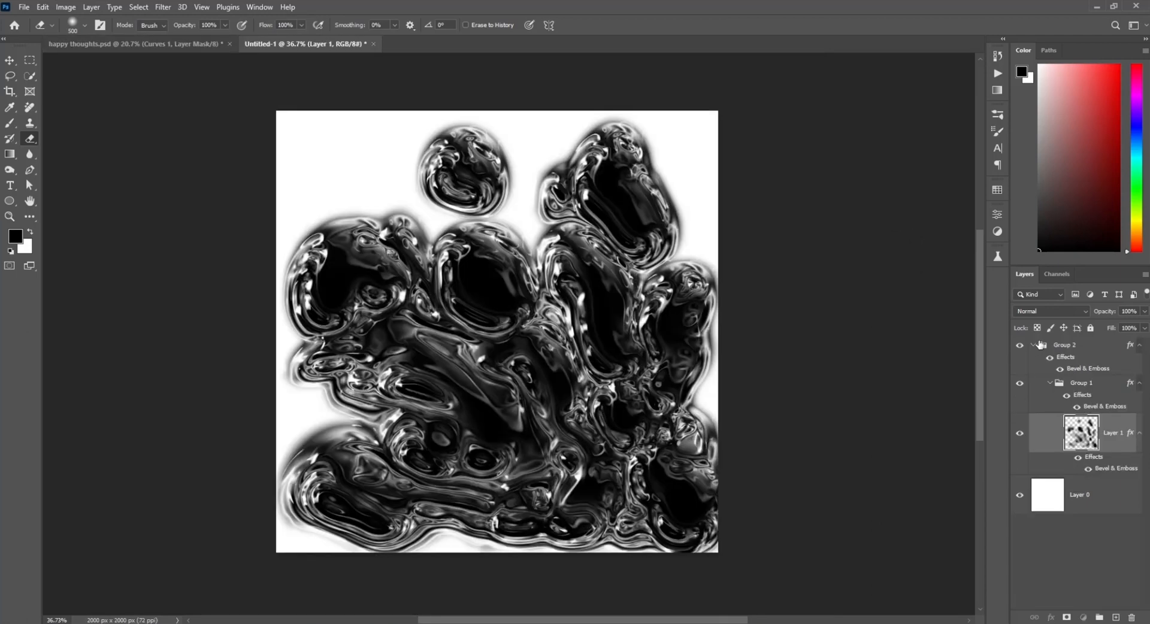
click(1043, 346)
click(1034, 346)
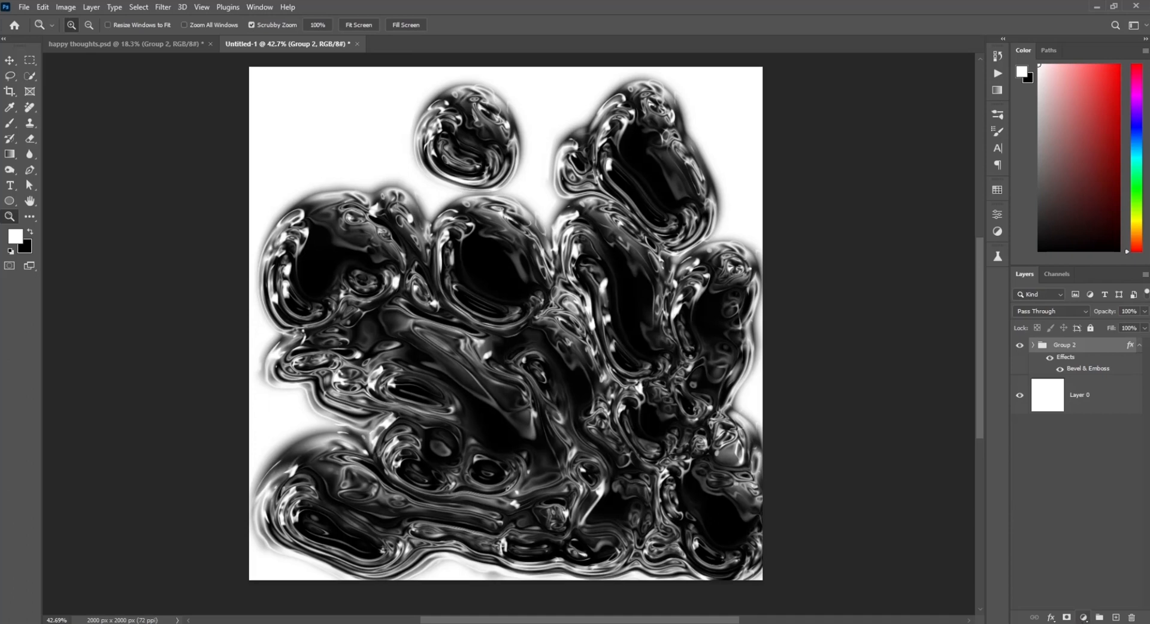
Step: Add a Gradient Map adjustment layer above Group 2
click(1084, 617)
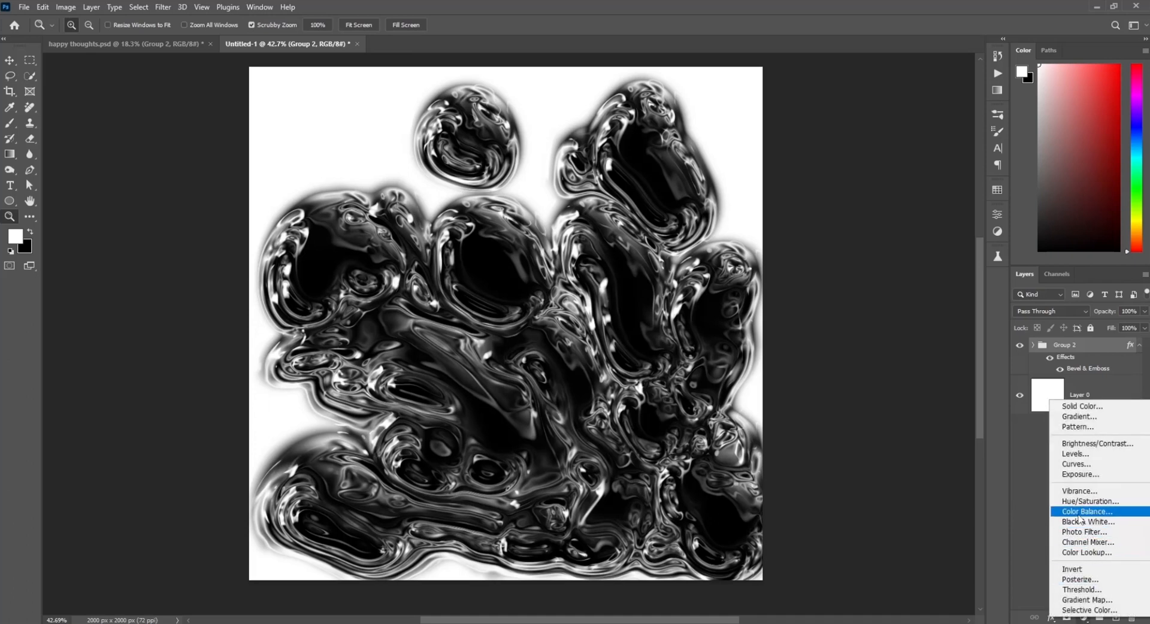
click(1086, 600)
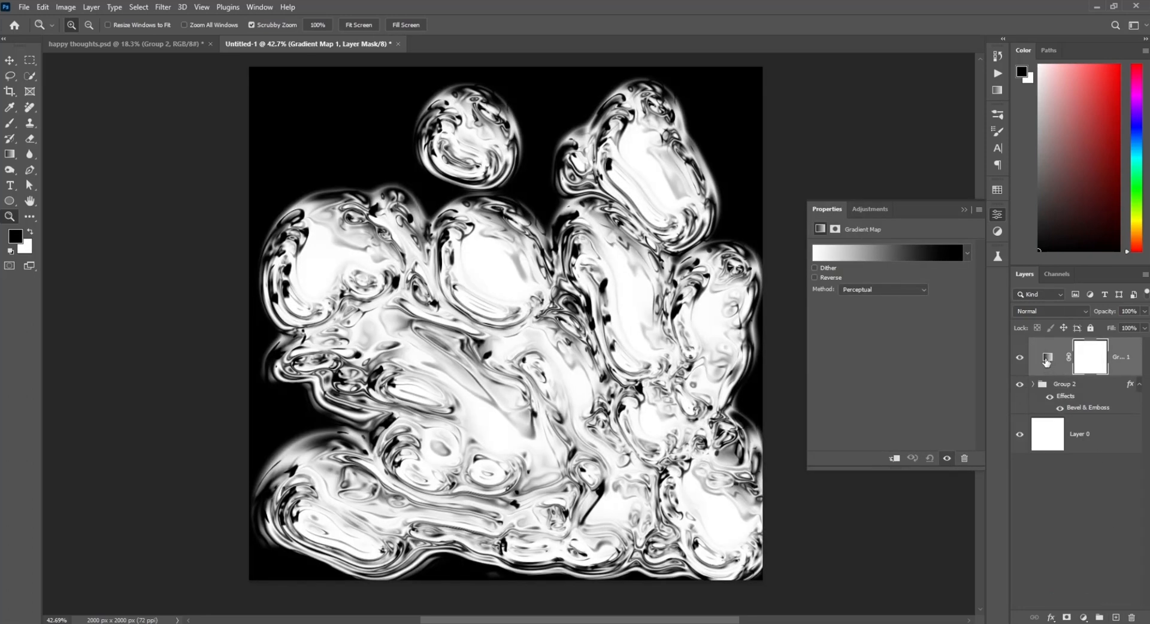
click(1047, 359)
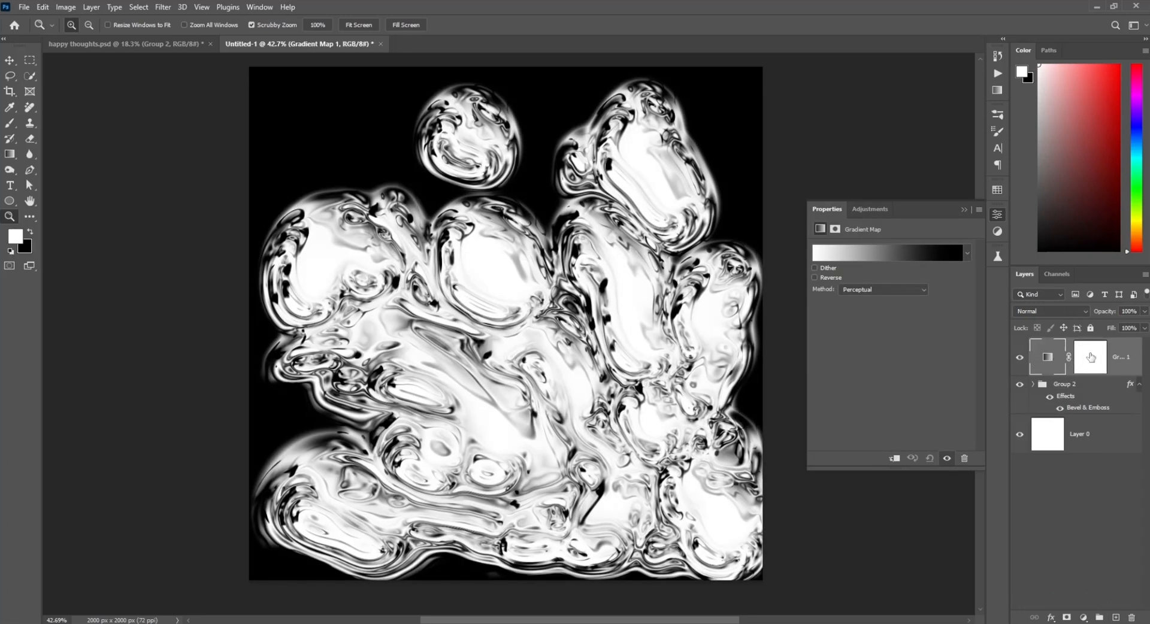
Step: Open the Gradient Map's gradient editor, add a color stop near the start and set it to red ff0000
click(1092, 359)
click(1047, 360)
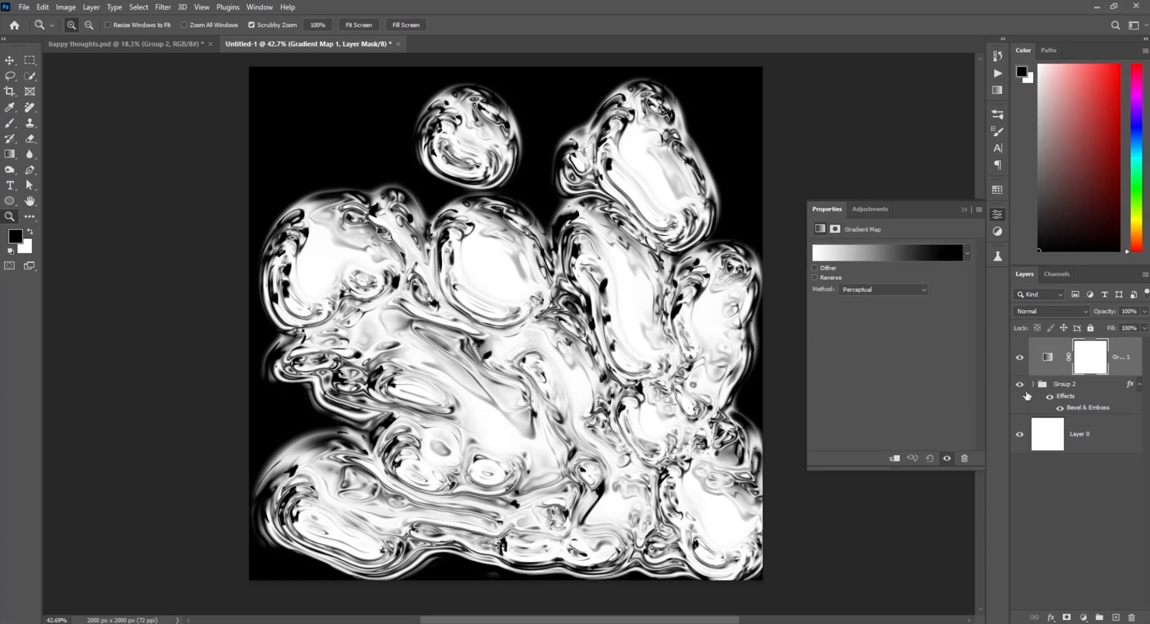
click(867, 256)
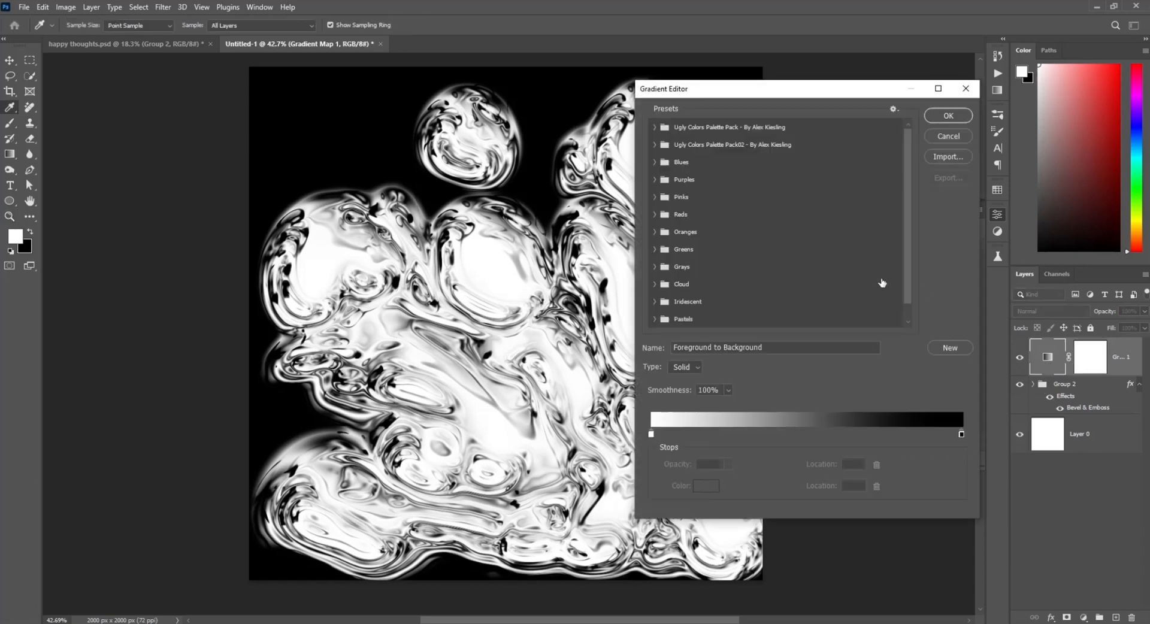
click(652, 435)
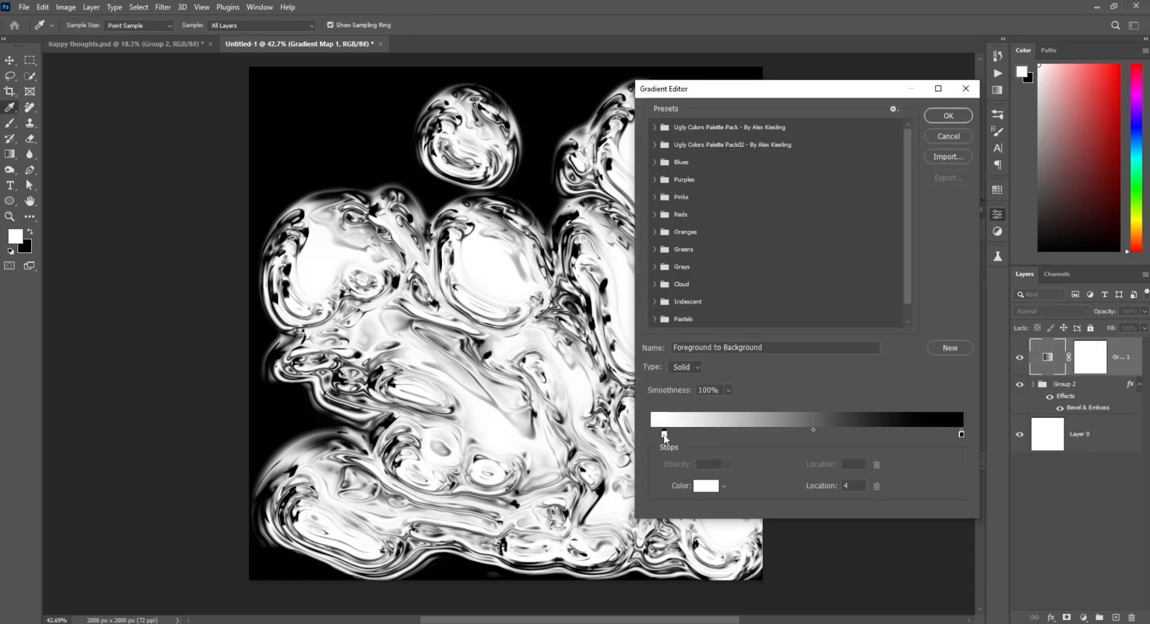
drag(664, 435, 643, 442)
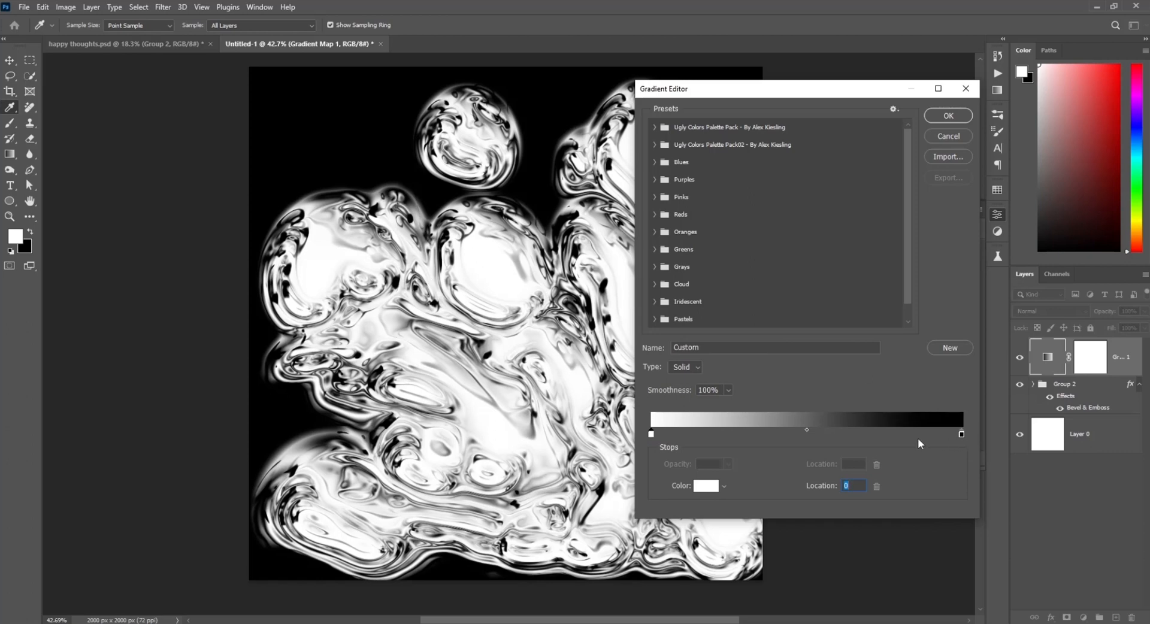
click(671, 436)
click(701, 492)
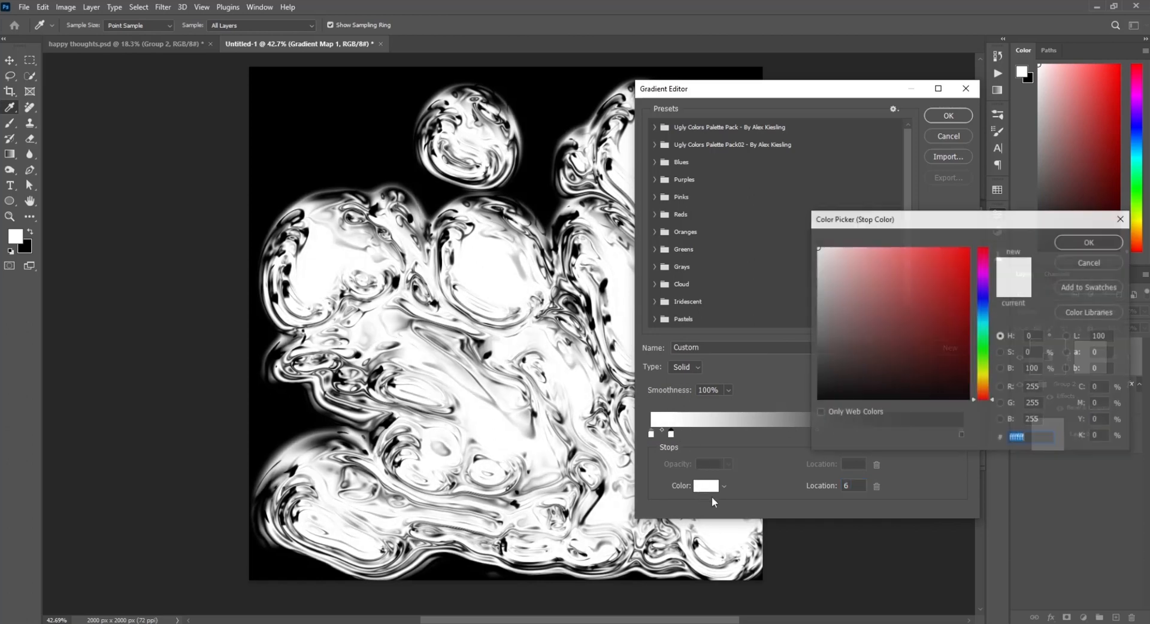
drag(887, 290, 985, 248)
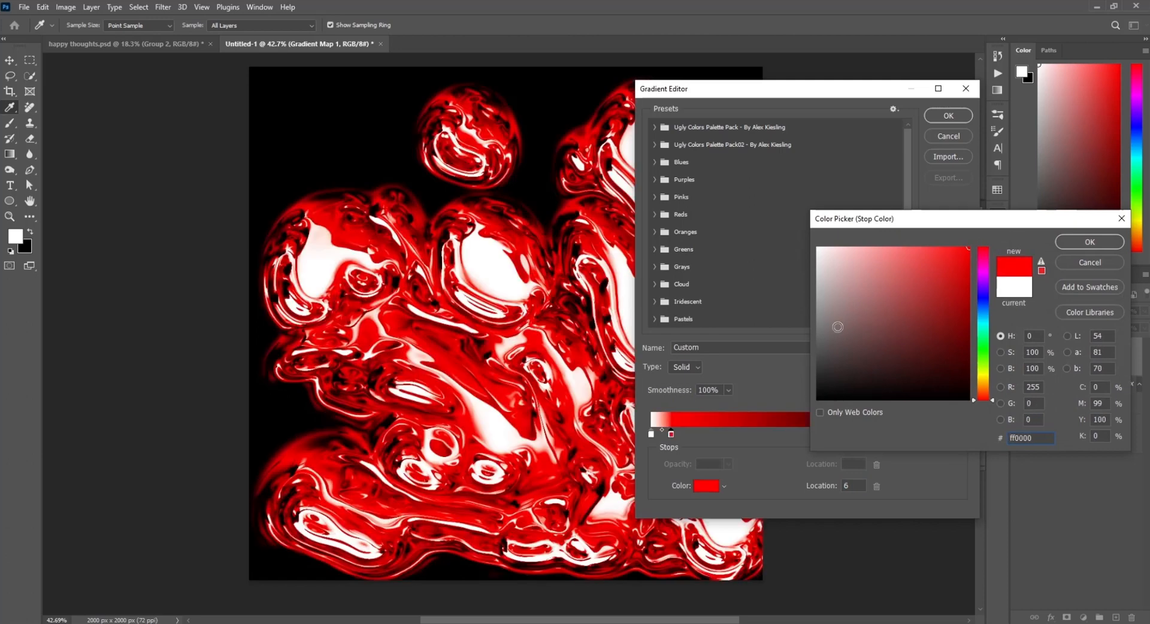
click(1095, 243)
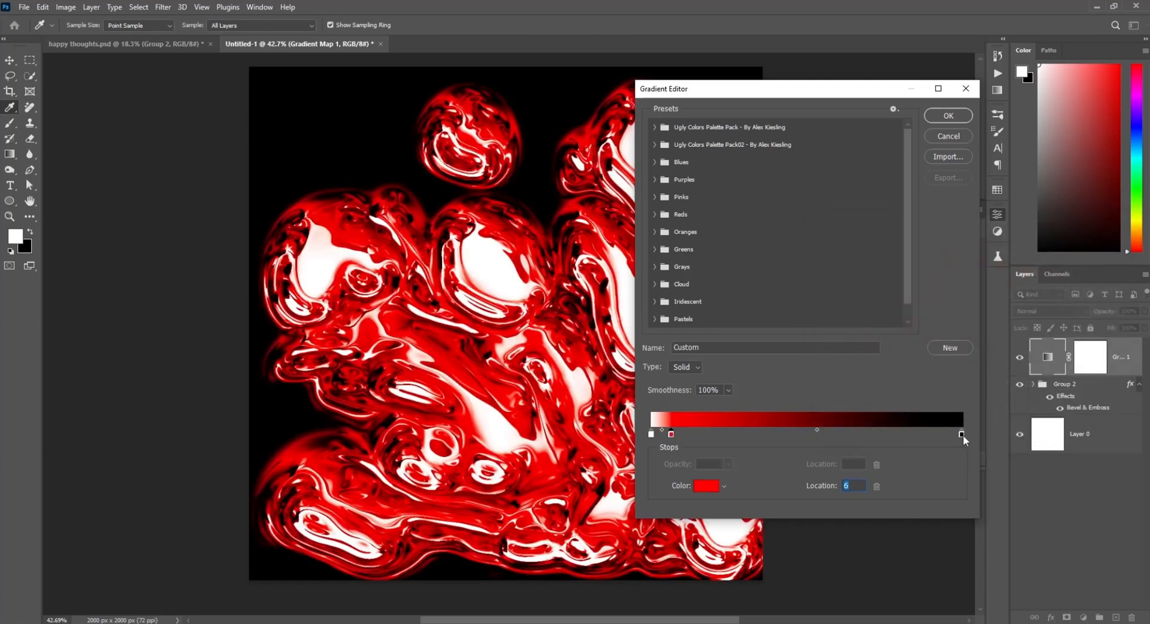
Step: Move the gradient's end stops inward and recolor the darkest stop a bright pink
drag(964, 436, 722, 437)
drag(653, 435, 701, 435)
click(705, 486)
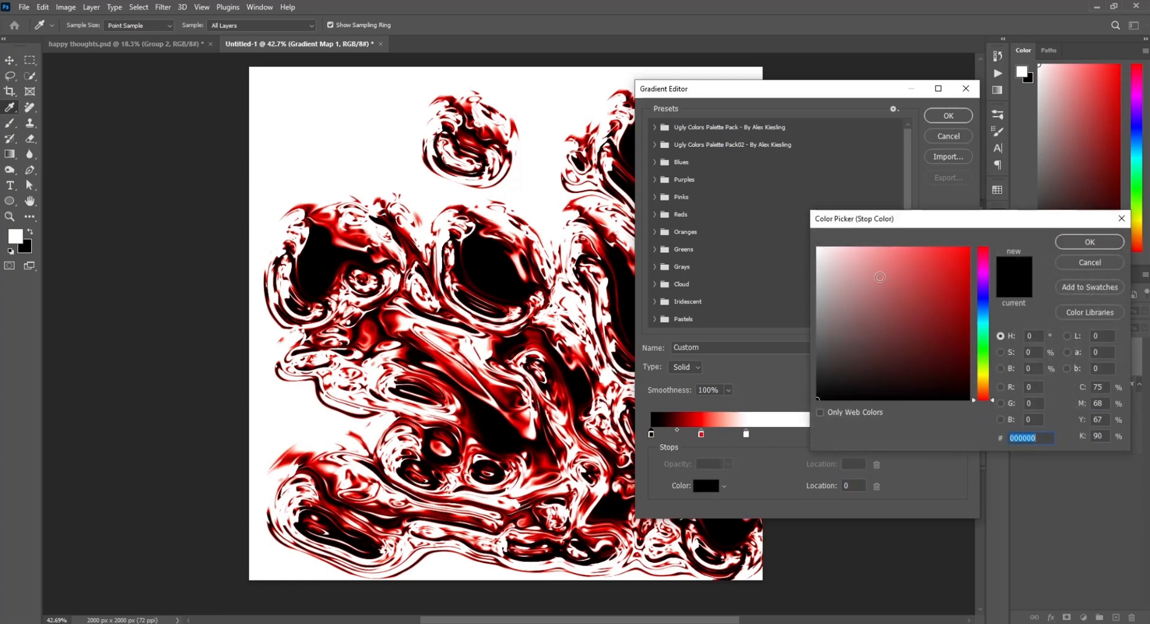
text(512525)
click(982, 276)
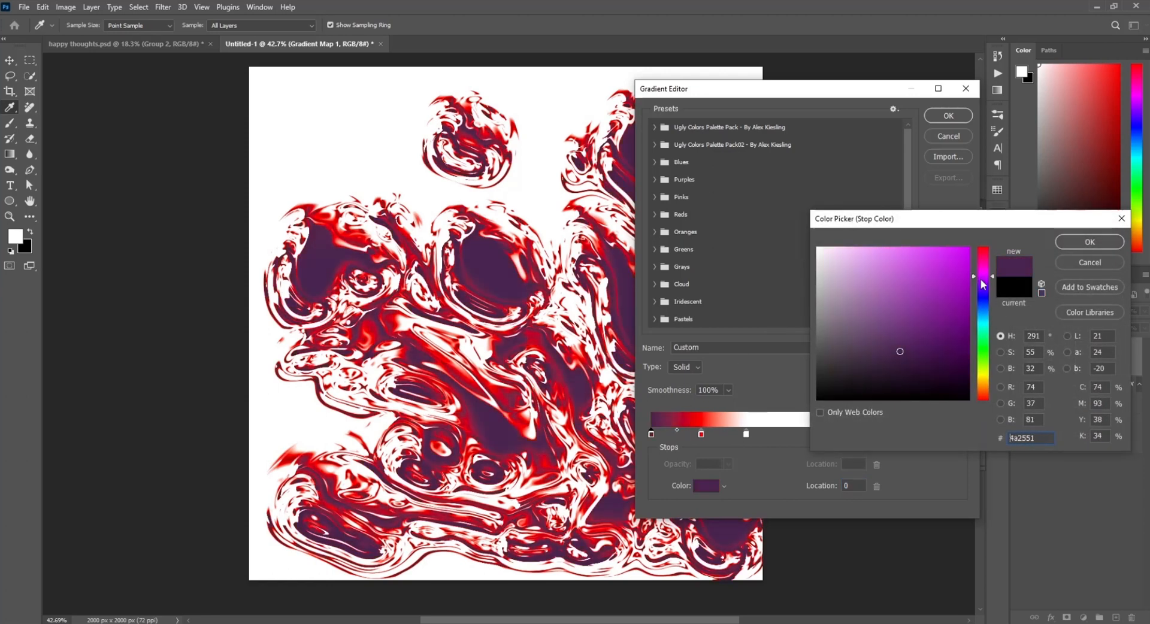
mouse_move(940, 283)
mouse_down()
mouse_move(942, 255)
mouse_move(932, 320)
mouse_move(940, 265)
mouse_up()
click(982, 262)
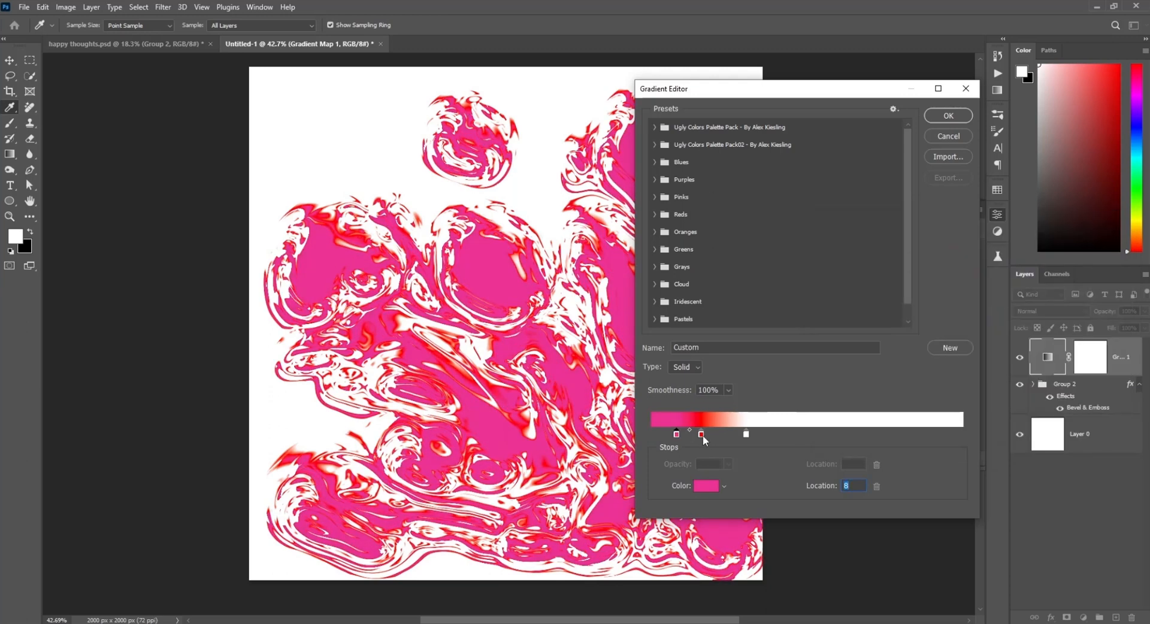
Step: Move the red stop to the gradient start and recolor it dark navy 113243
drag(701, 434, 652, 435)
click(657, 435)
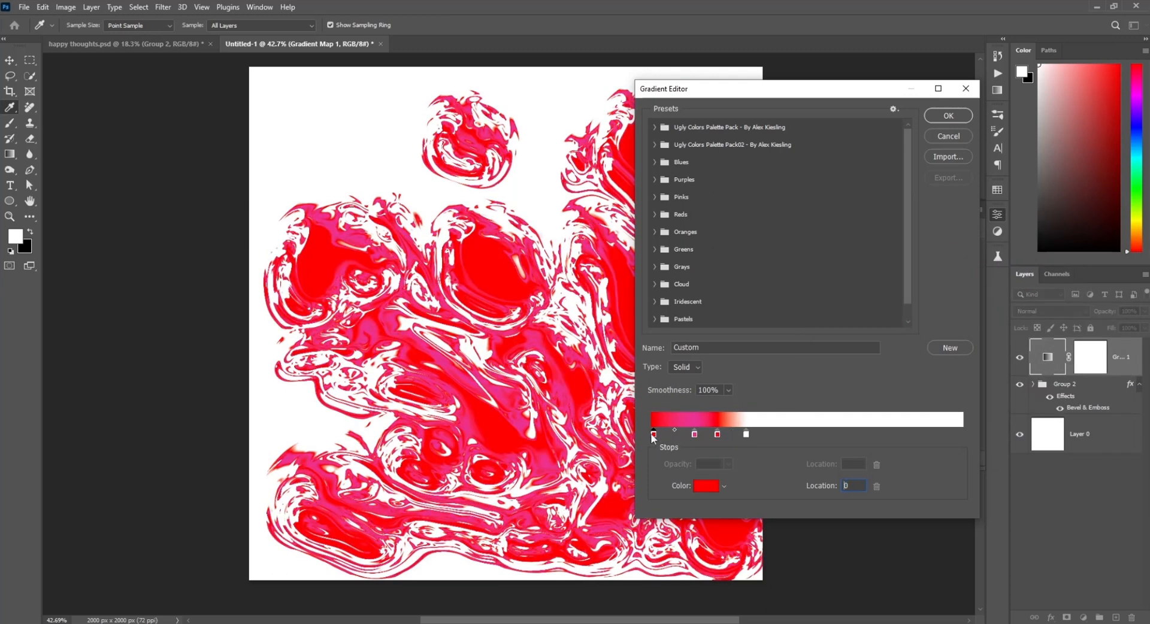
click(702, 487)
click(984, 289)
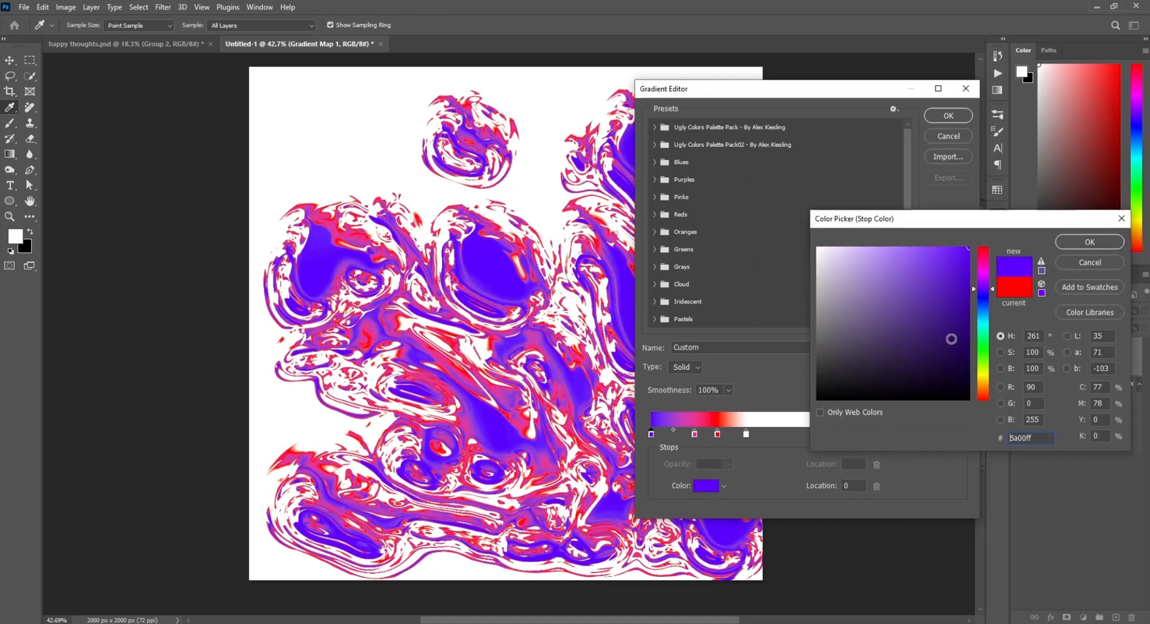
click(927, 374)
mouse_move(932, 363)
mouse_down()
mouse_move(914, 384)
mouse_move(952, 372)
mouse_move(946, 356)
mouse_move(932, 381)
mouse_move(940, 352)
mouse_move(932, 360)
mouse_up()
click(978, 314)
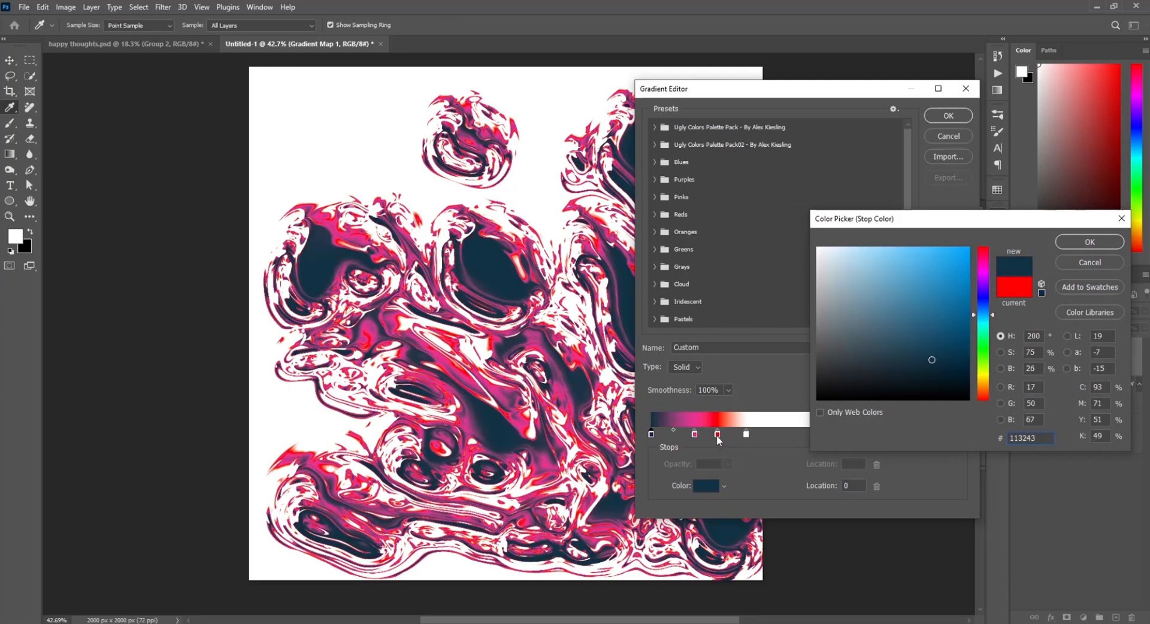
key(Return)
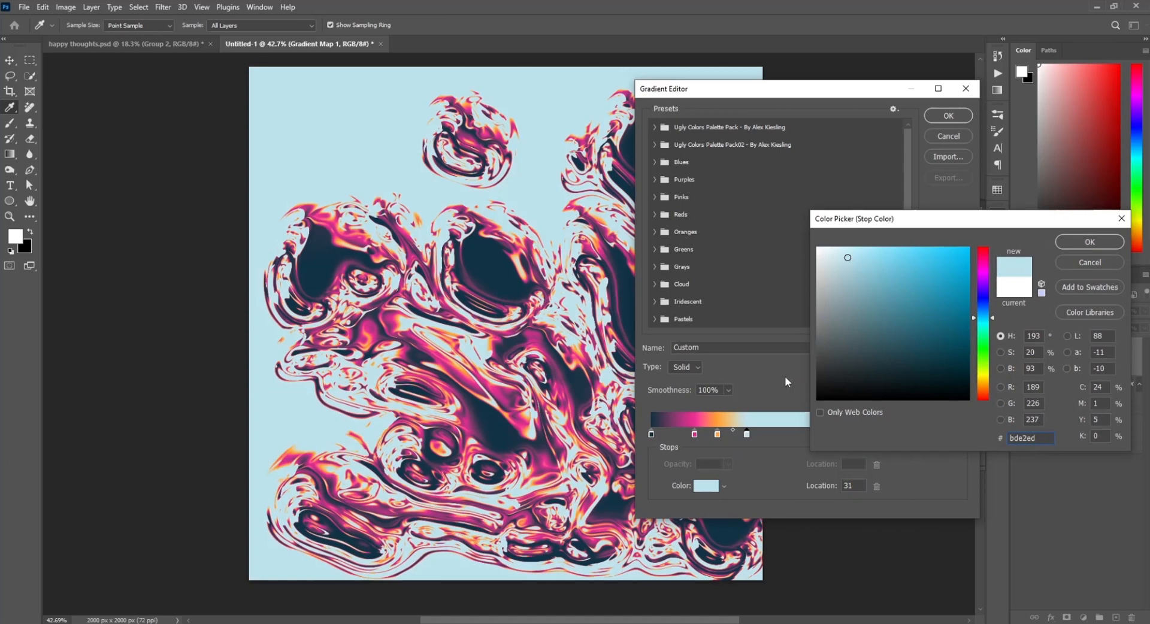
key(Return)
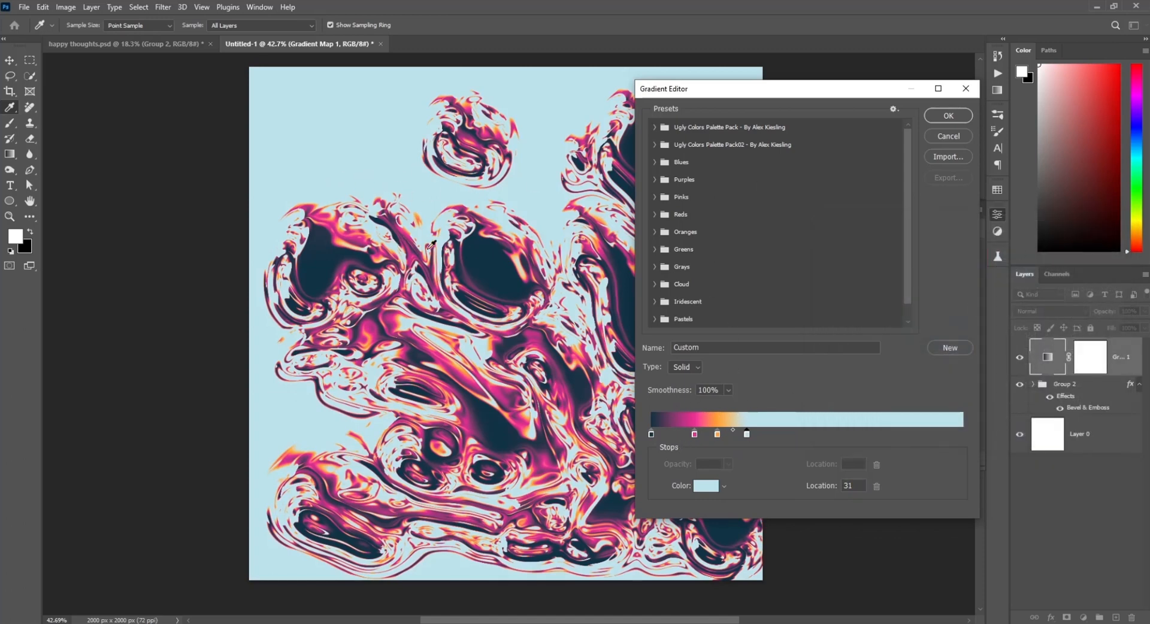
Step: Set the pink stop's color to blue 346bf7
click(695, 434)
click(706, 486)
text(3269f6)
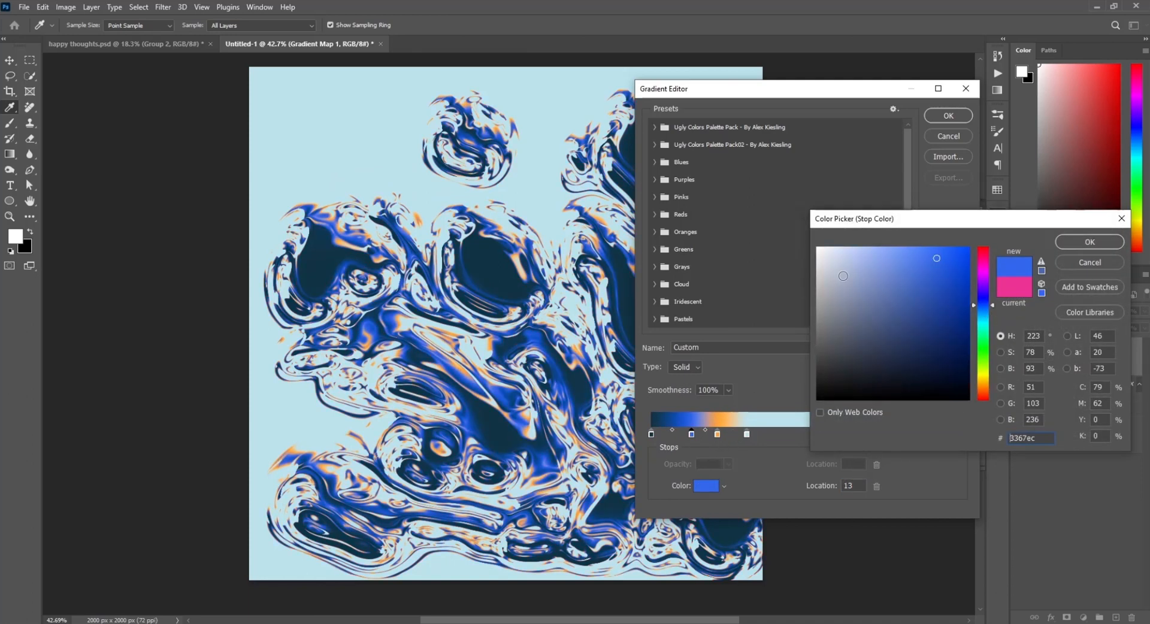
click(1090, 242)
Step: Recolor the stop at location 7 magenta
click(674, 434)
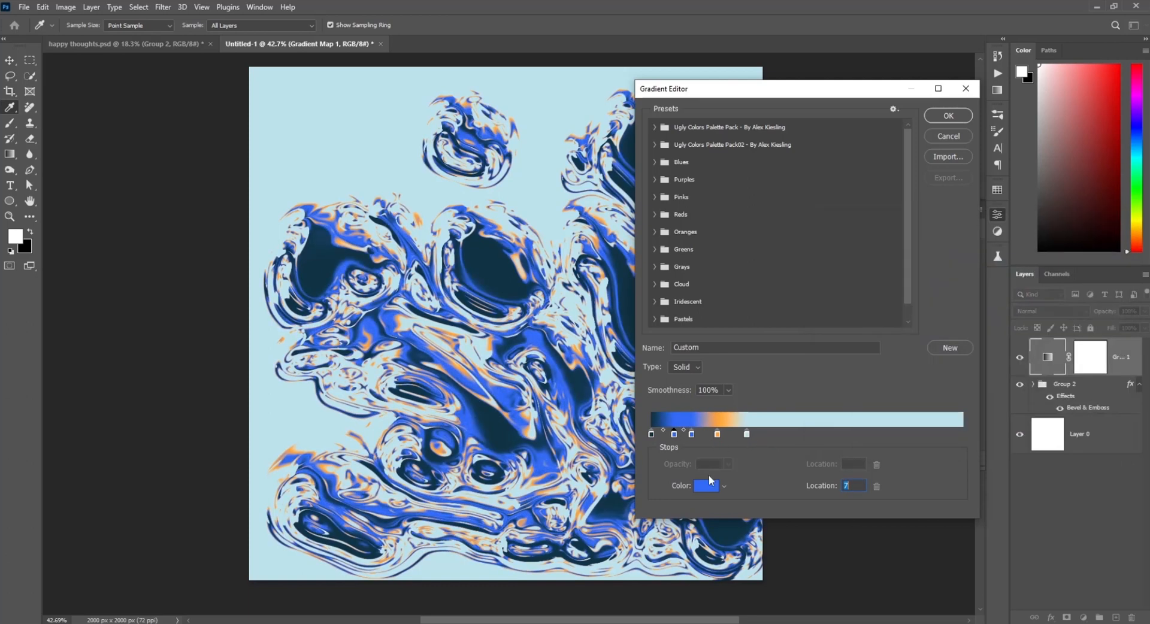
click(706, 485)
click(984, 273)
click(1090, 242)
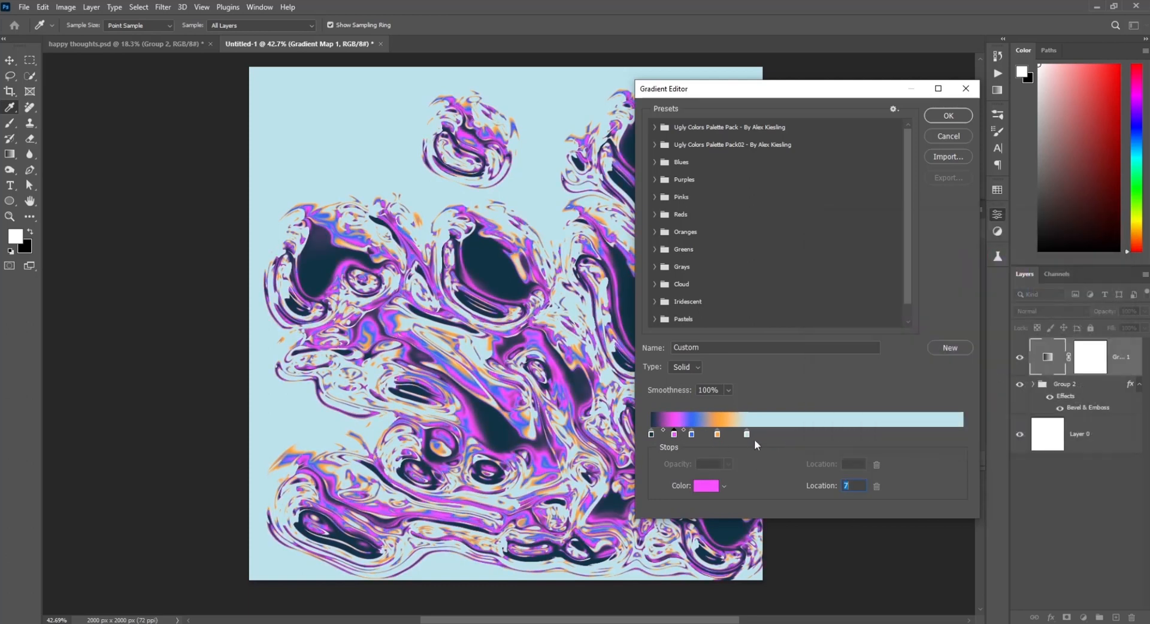
Step: Recolor another stop with a new hue and shift three stops further right along the gradient
click(729, 435)
click(706, 486)
click(984, 348)
click(984, 380)
click(1090, 242)
drag(728, 434, 771, 435)
drag(717, 435, 736, 435)
drag(703, 435, 752, 438)
Step: Recolor two more gradient stops, including the yellow stop at location 21, with new hues
click(663, 434)
click(706, 486)
click(984, 349)
click(1090, 242)
click(716, 436)
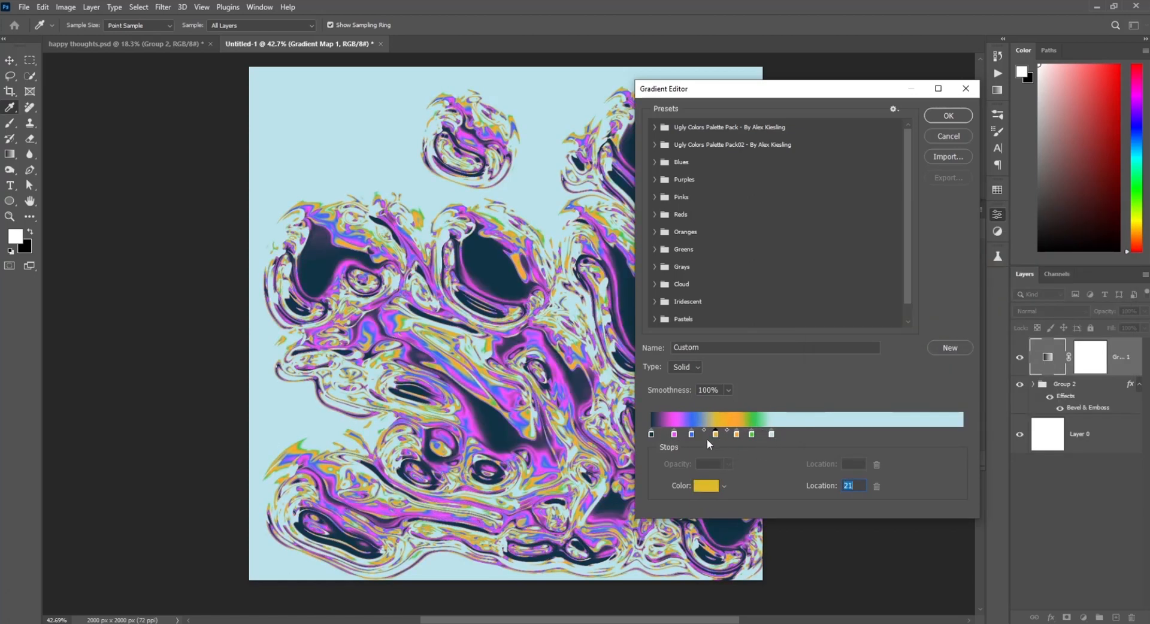
click(706, 486)
drag(983, 327, 984, 389)
key(Return)
Step: Rearrange the gradient stops along the bar and remove one stop
drag(674, 436, 671, 436)
drag(772, 436, 869, 437)
drag(752, 435, 779, 436)
drag(737, 436, 753, 438)
mouse_move(778, 436)
mouse_down()
mouse_move(806, 438)
mouse_move(773, 438)
mouse_up()
drag(807, 437, 803, 477)
drag(716, 436, 730, 437)
drag(692, 435, 734, 437)
drag(773, 436, 698, 437)
mouse_move(734, 436)
mouse_down()
mouse_move(724, 437)
mouse_move(746, 437)
mouse_up()
drag(869, 436, 852, 436)
key(Return)
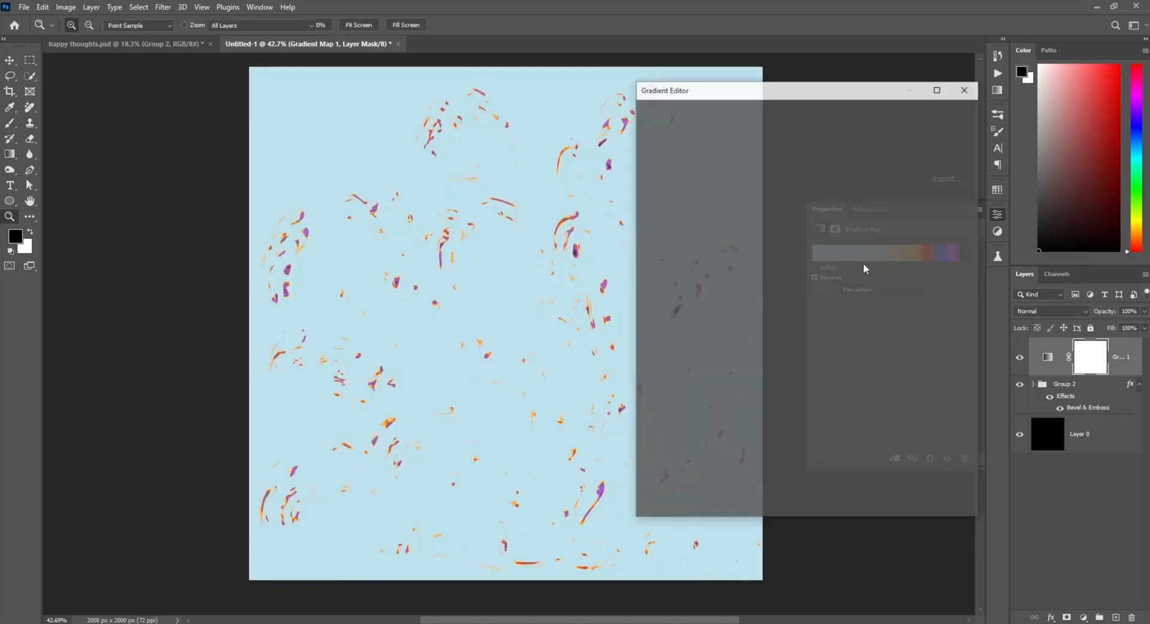
Step: Spread the gradient stops across the bar, moving the light blue stop to the start
drag(745, 433, 806, 433)
drag(651, 434, 930, 433)
drag(854, 435, 692, 435)
drag(724, 434, 909, 436)
drag(806, 434, 842, 436)
drag(699, 434, 882, 437)
drag(909, 435, 836, 438)
drag(692, 435, 758, 437)
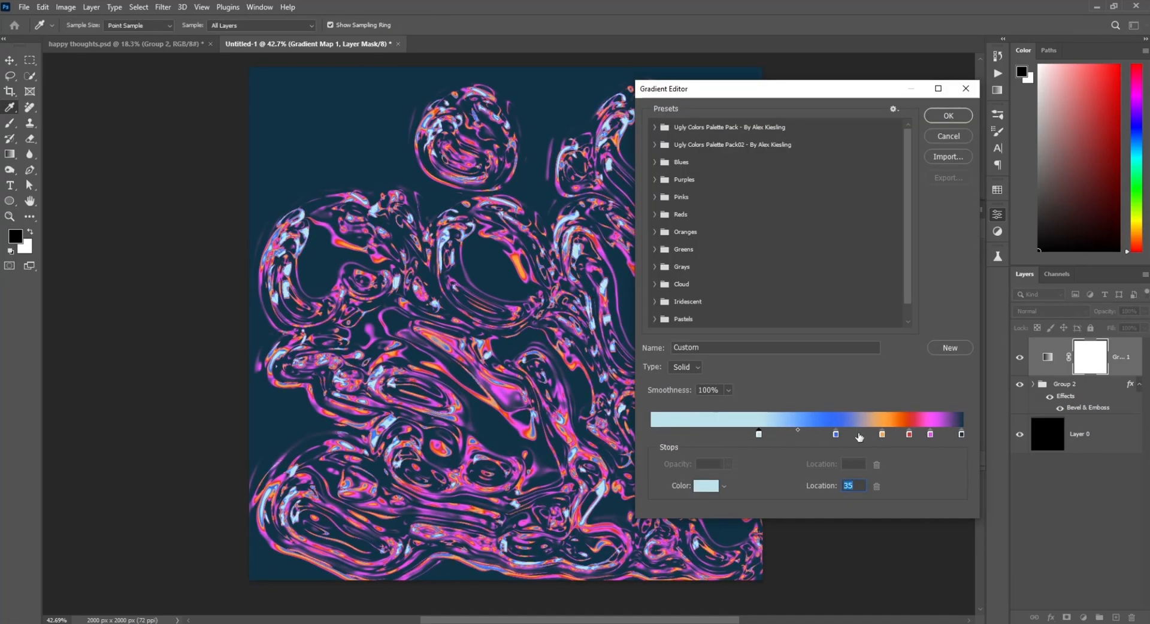
Step: Fine-tune the gradient stop positions, remove two stops, and close the Gradient Map properties
drag(835, 436, 819, 437)
mouse_move(882, 436)
mouse_down()
mouse_move(868, 437)
mouse_move(897, 436)
mouse_up()
drag(930, 436, 789, 473)
click(720, 436)
drag(819, 436, 928, 437)
drag(760, 436, 807, 436)
drag(726, 436, 944, 437)
drag(909, 436, 939, 437)
drag(898, 436, 917, 437)
drag(868, 436, 849, 471)
click(848, 436)
drag(807, 436, 861, 436)
click(898, 435)
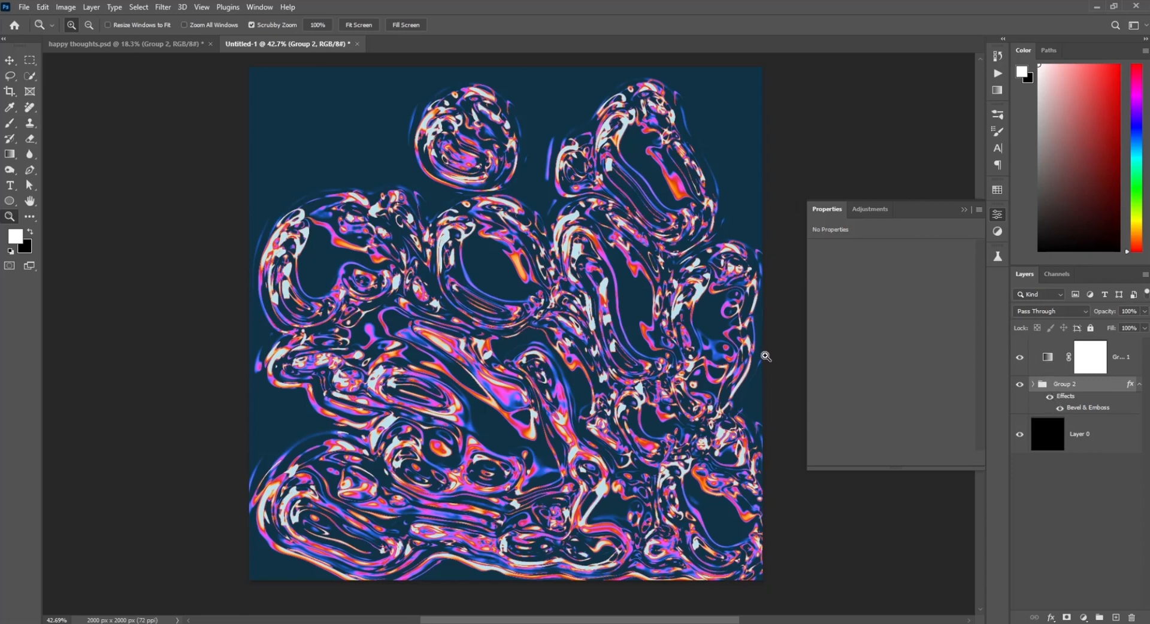
click(965, 209)
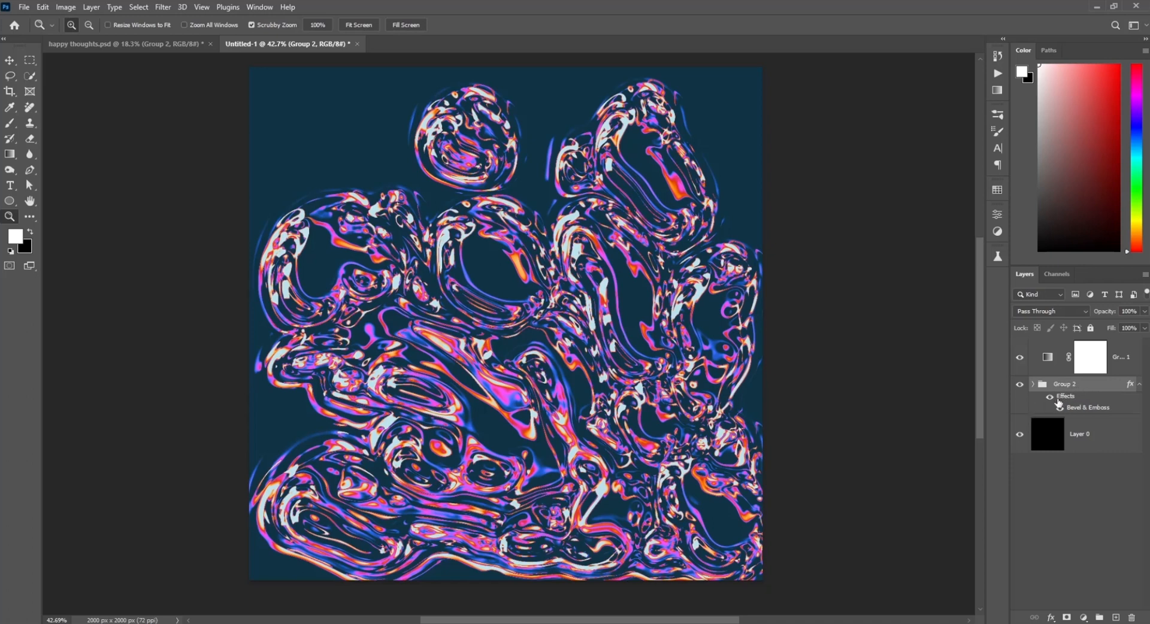
Step: Stamp a merged copy of Group 2, hide it, and load its pixels as a selection
key(ctrl+alt+e)
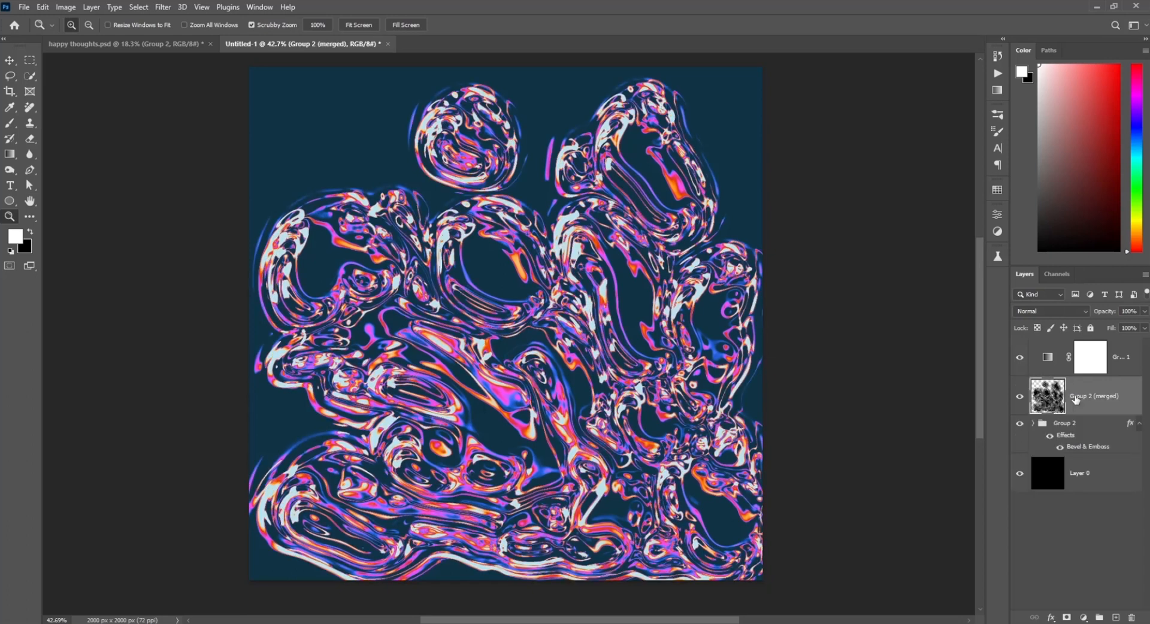
click(1019, 396)
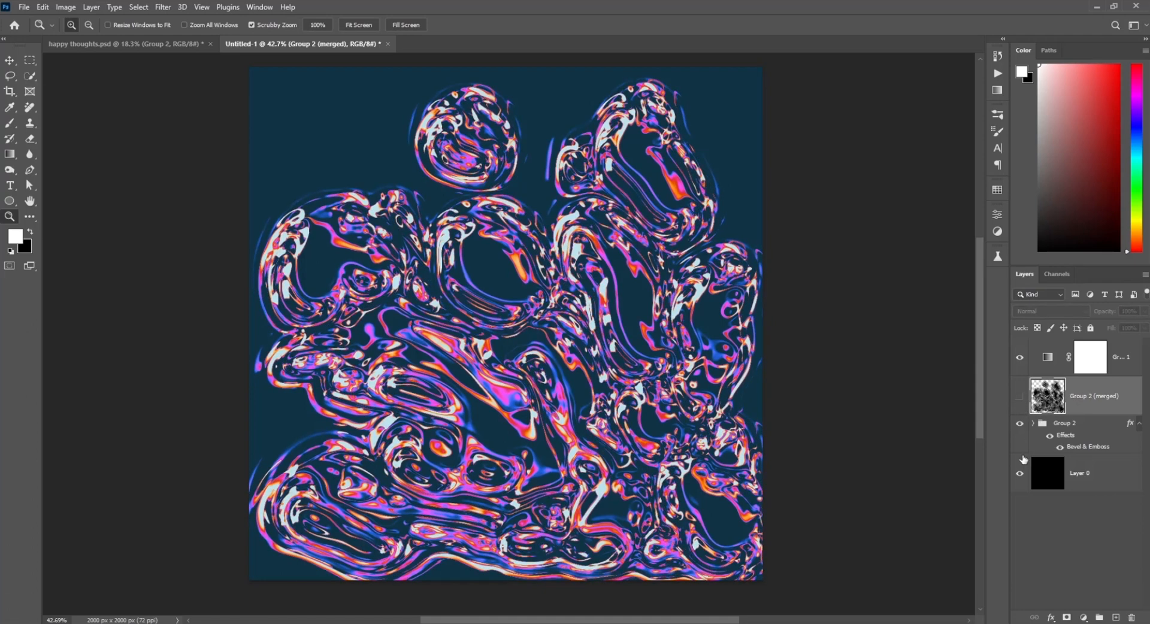
ctrl+click(1053, 399)
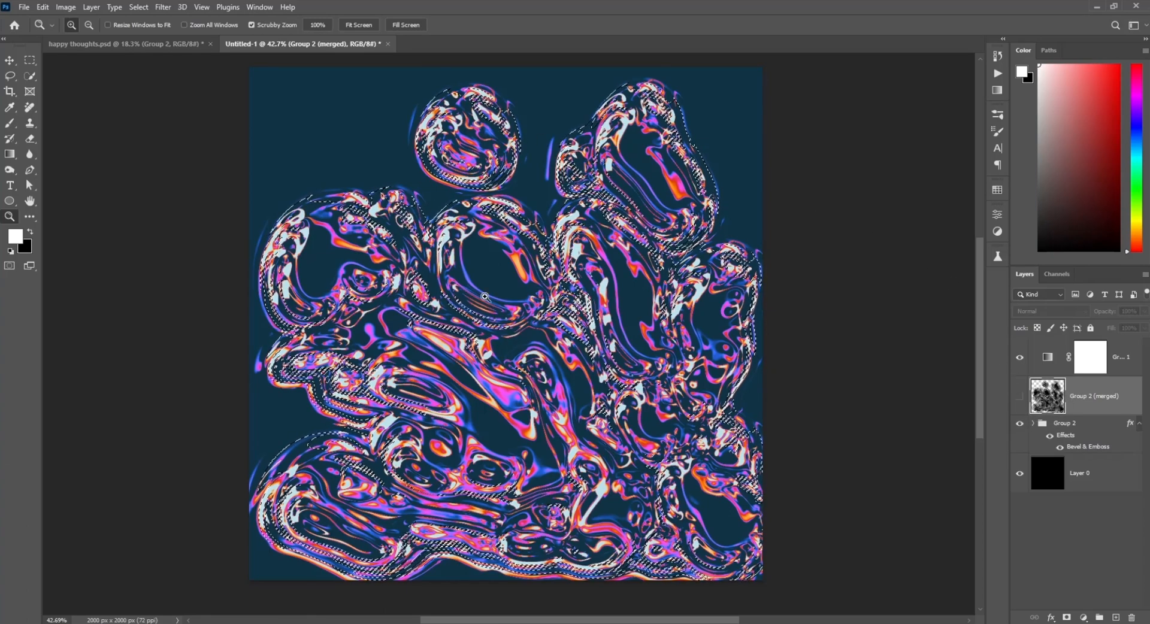
Step: Fill the Gradient Map's mask through the selection, deselect, and invert the mask
click(1087, 360)
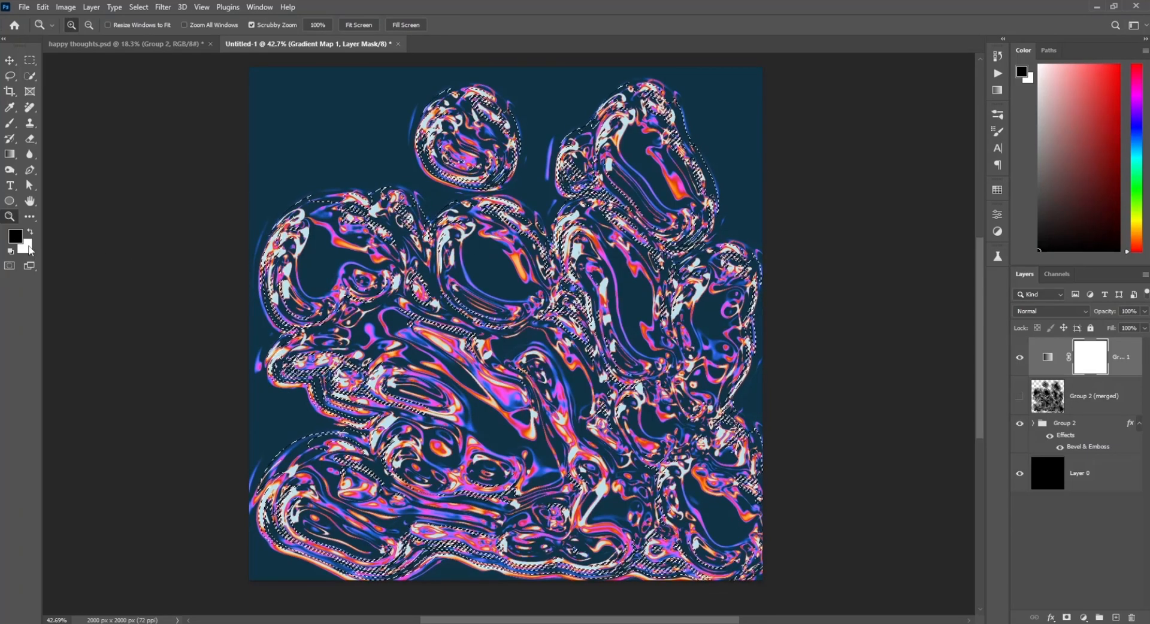
key(x)
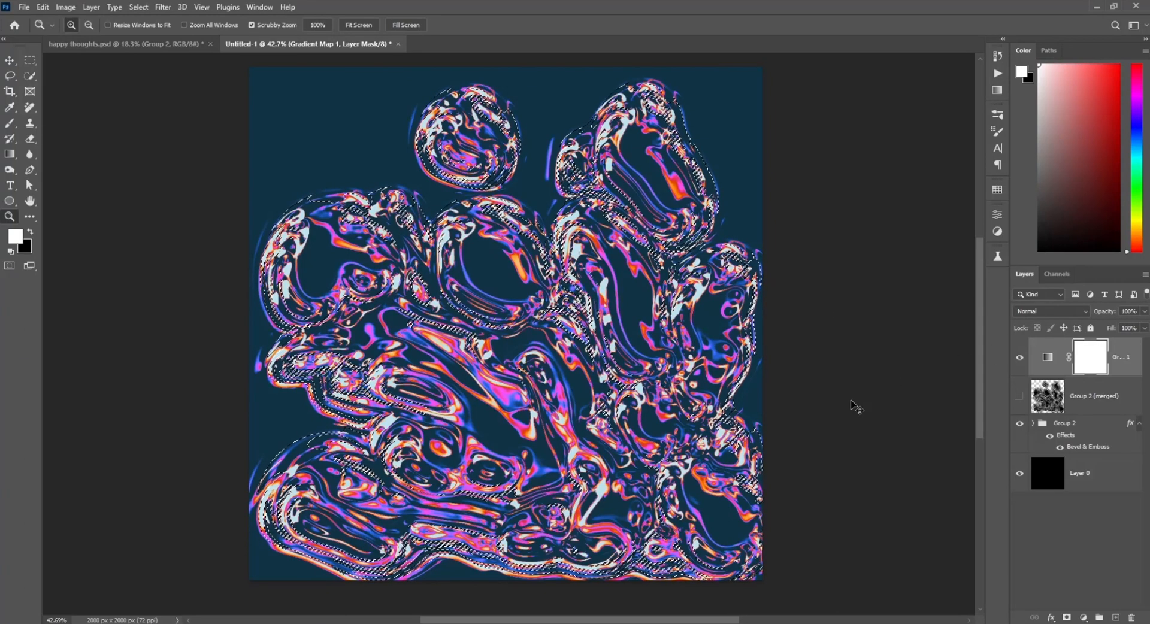
key(Delete)
key(ctrl+d)
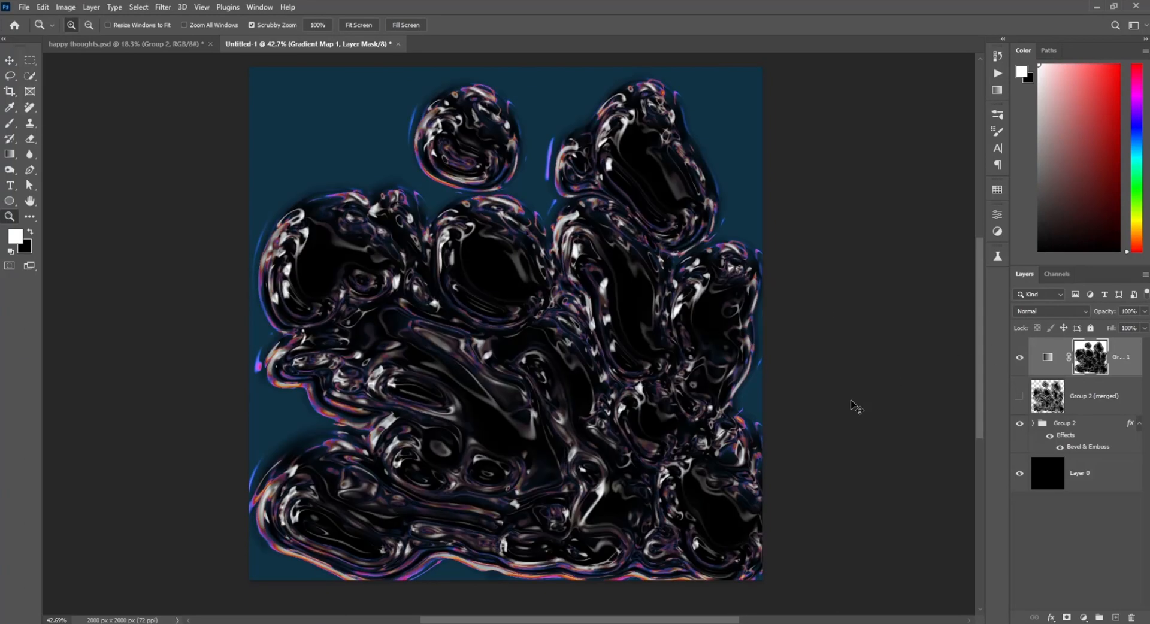
key(ctrl+i)
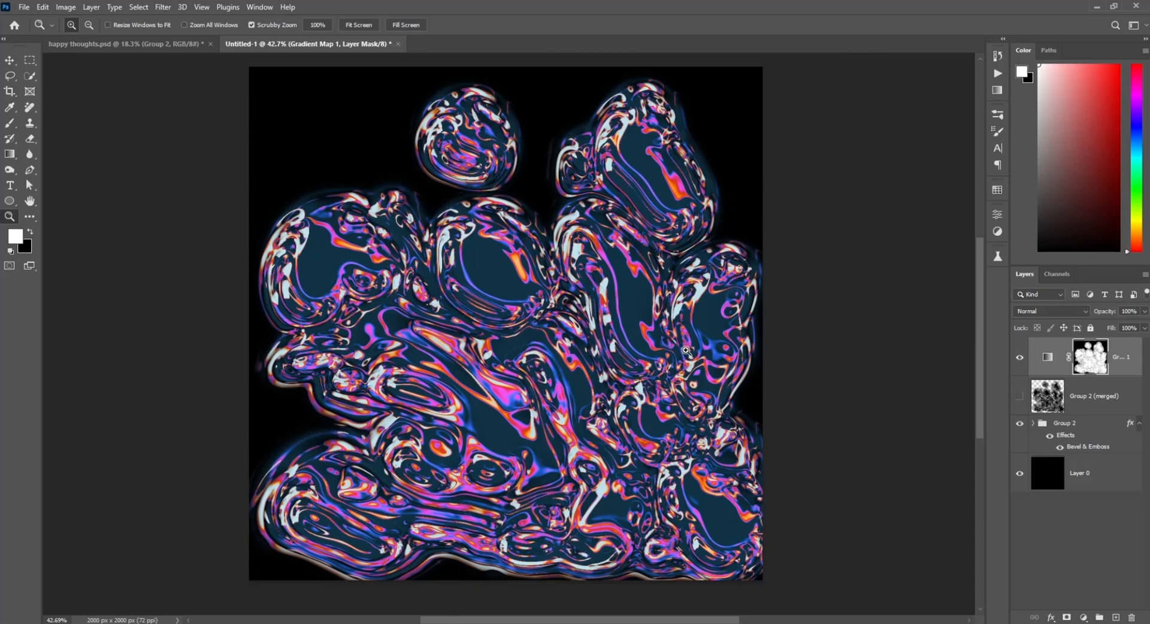
Step: Reopen the Gradient Map gradient and recolor its end stop at location 100 a darker shade
click(1047, 357)
click(827, 252)
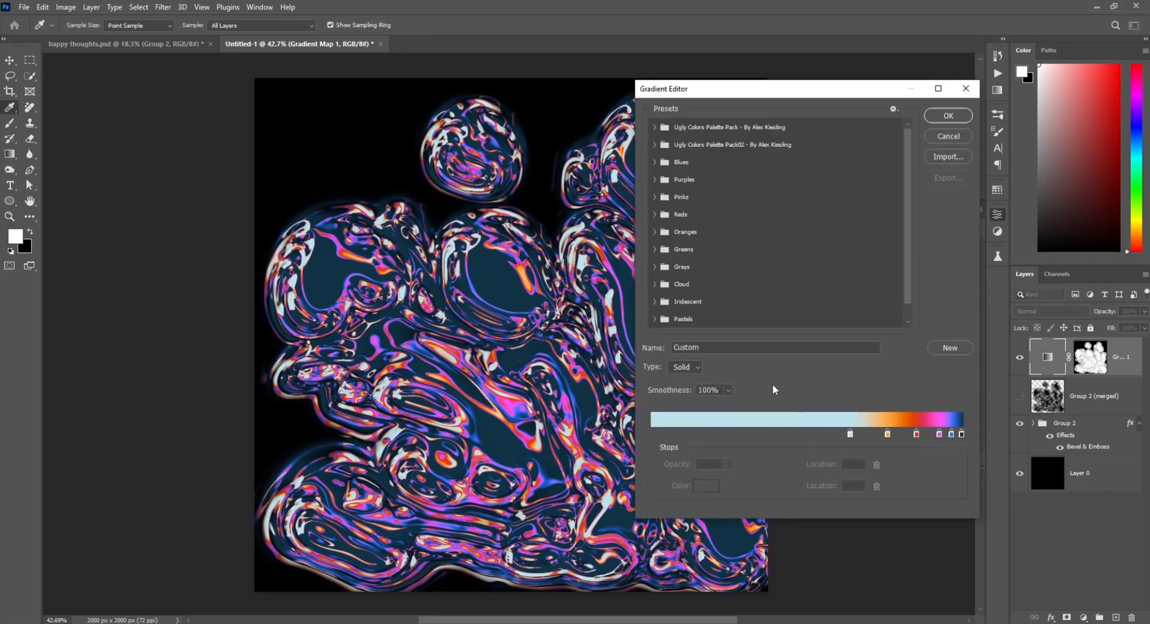
click(962, 435)
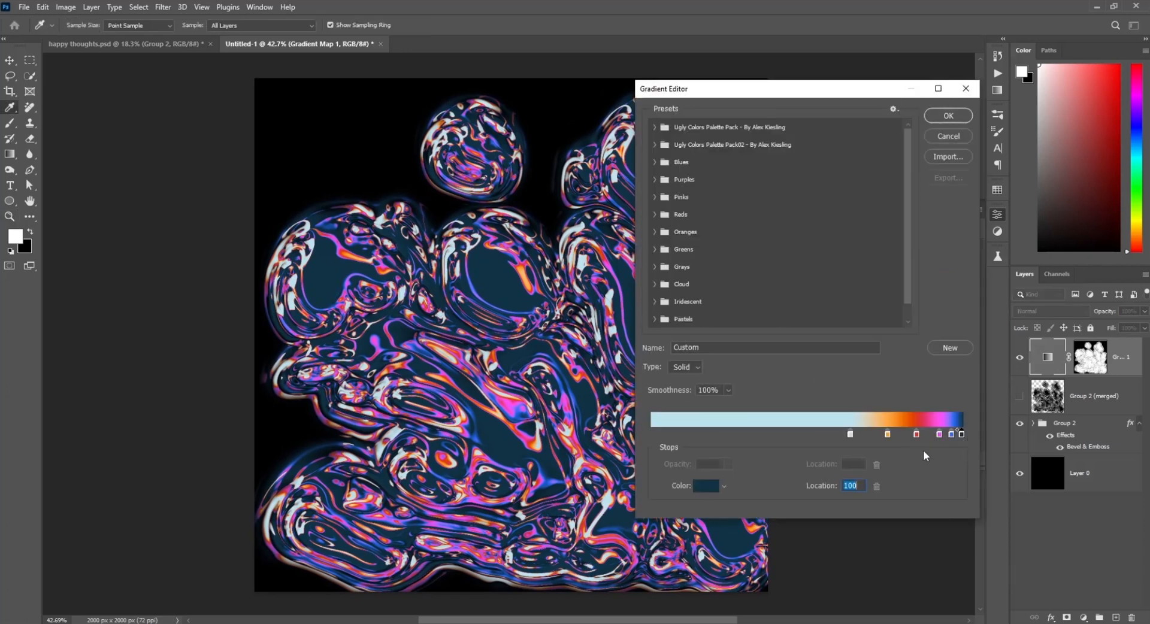
click(706, 485)
drag(934, 373, 947, 388)
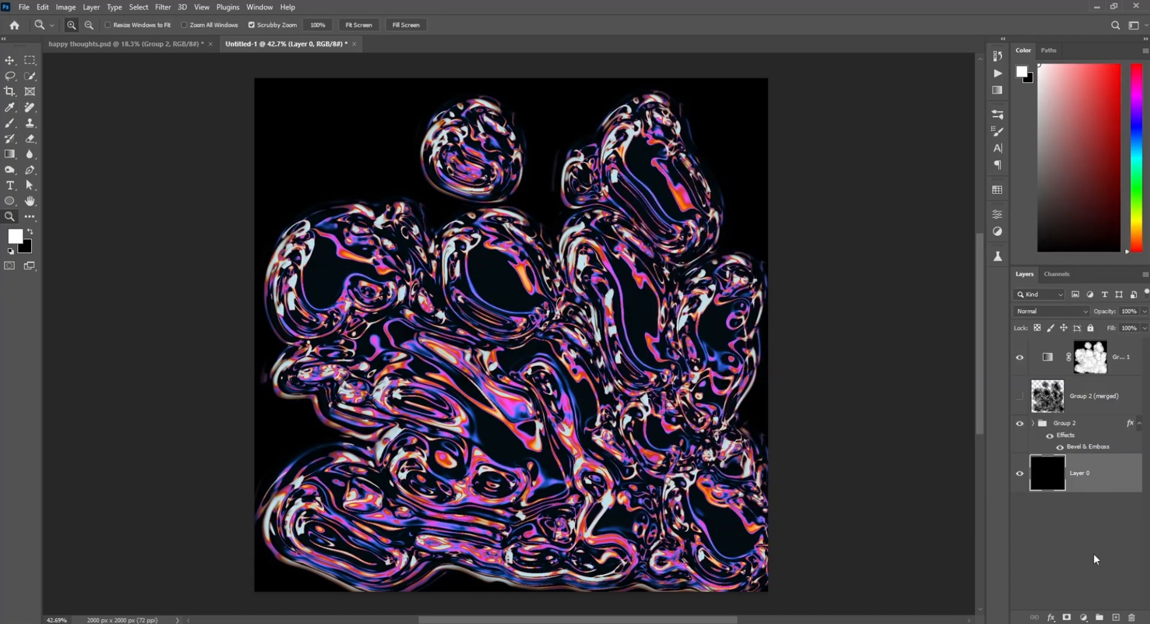
Step: Open the Layer Style dialog for Layer 0
click(1100, 362)
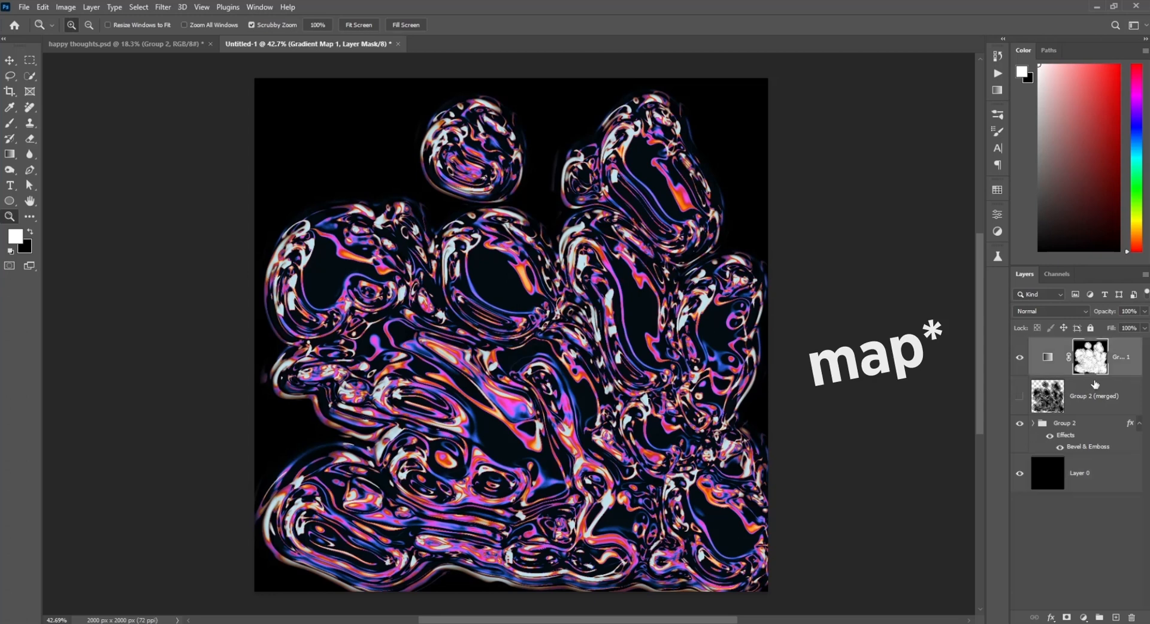
click(1113, 486)
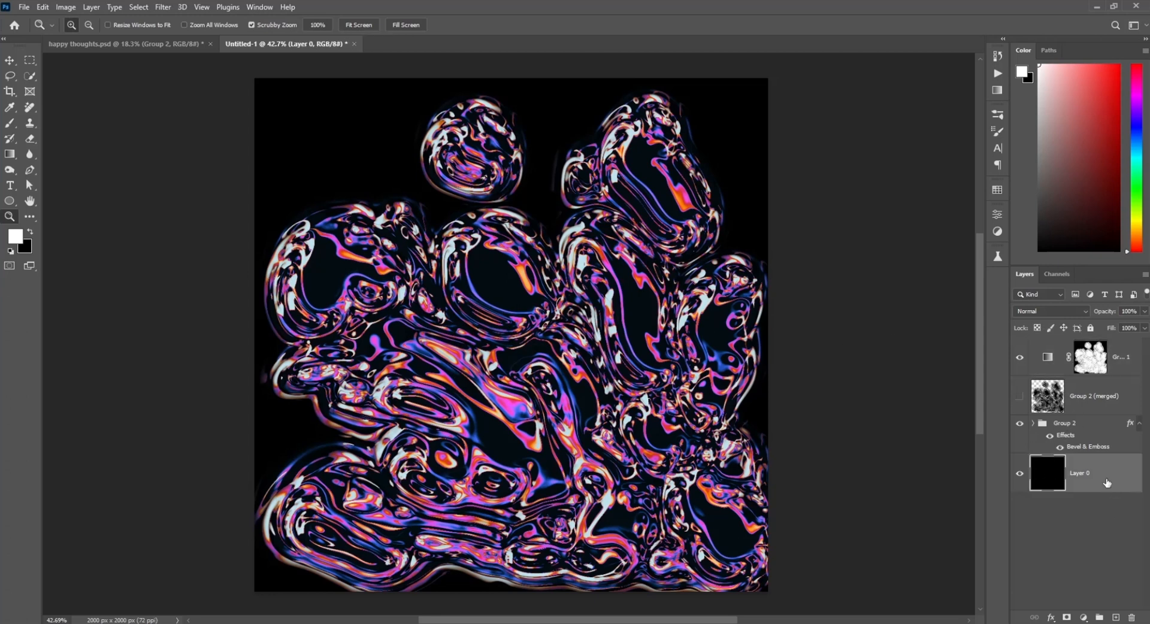
double_click(1107, 483)
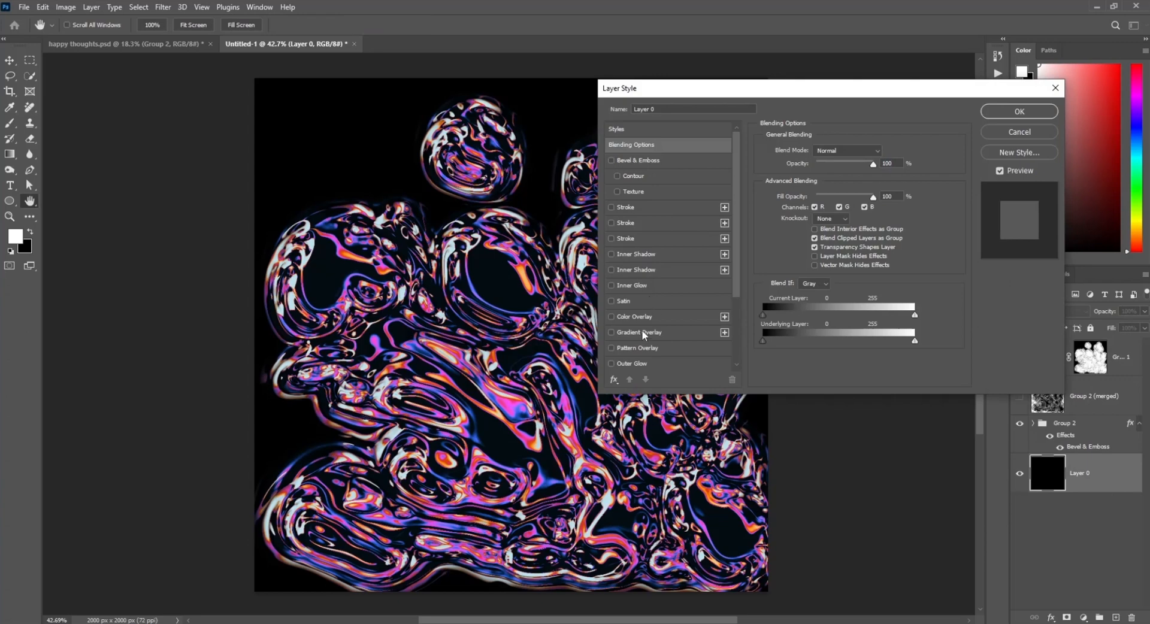
Step: Add a Color Overlay effect to Layer 0 and set its color to light pink f5bdff
click(634, 317)
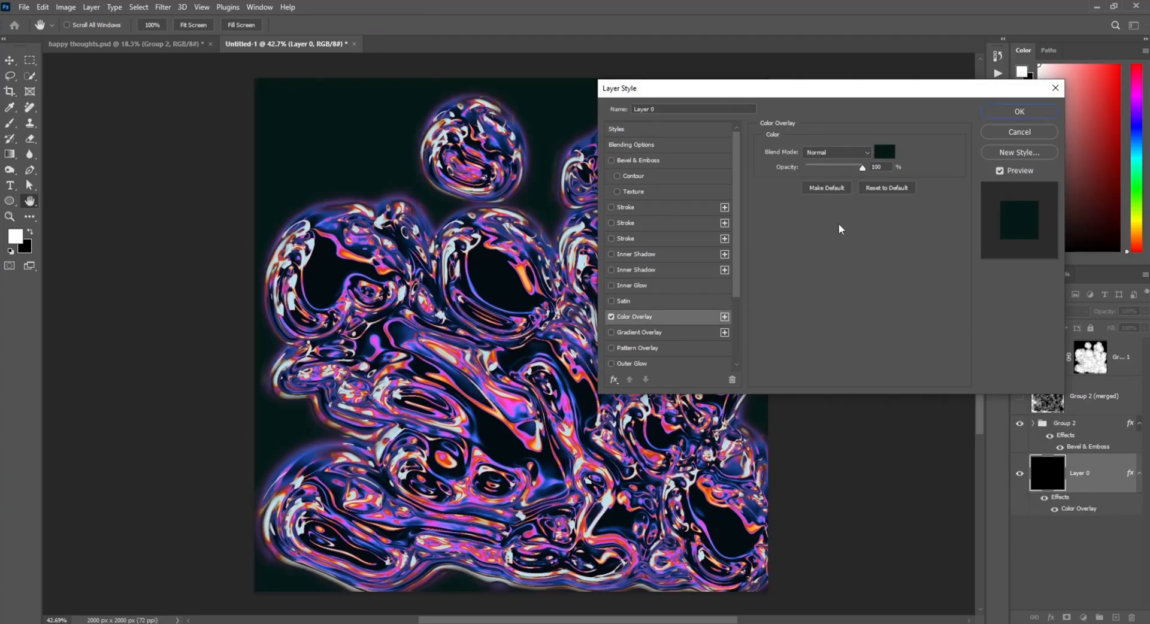
click(879, 155)
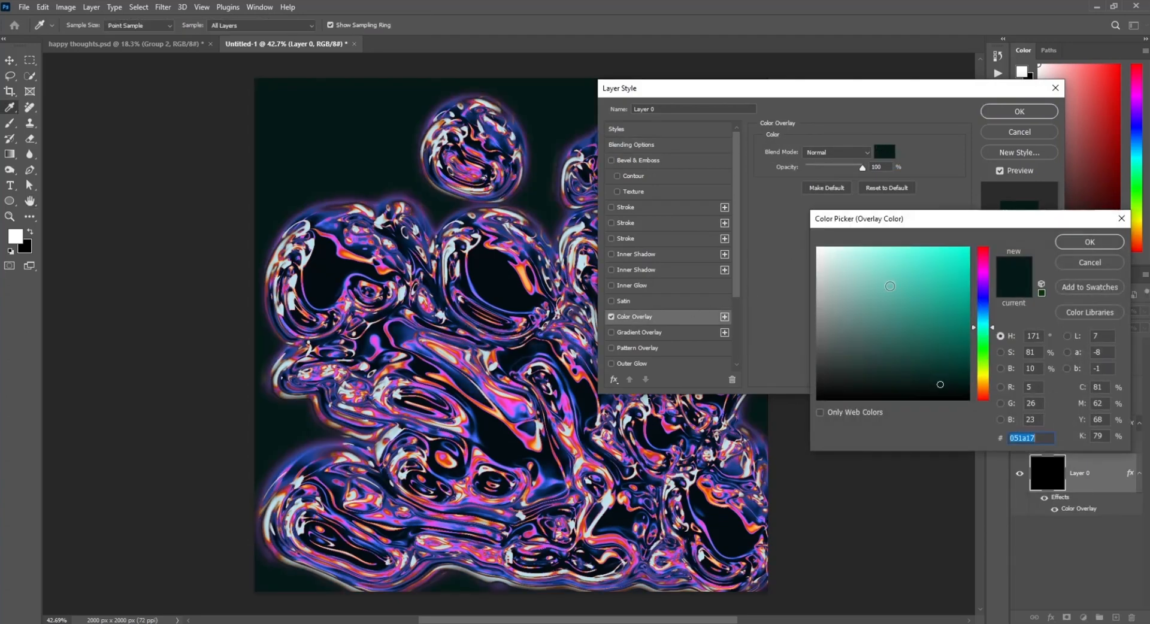
click(865, 256)
click(984, 273)
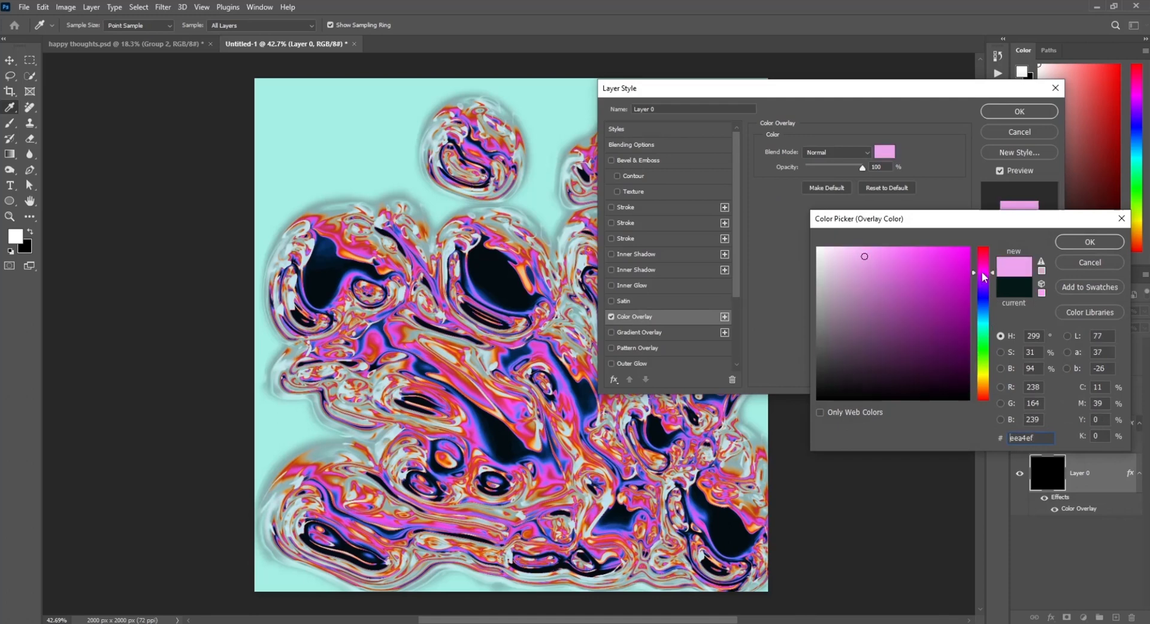
drag(985, 272, 986, 268)
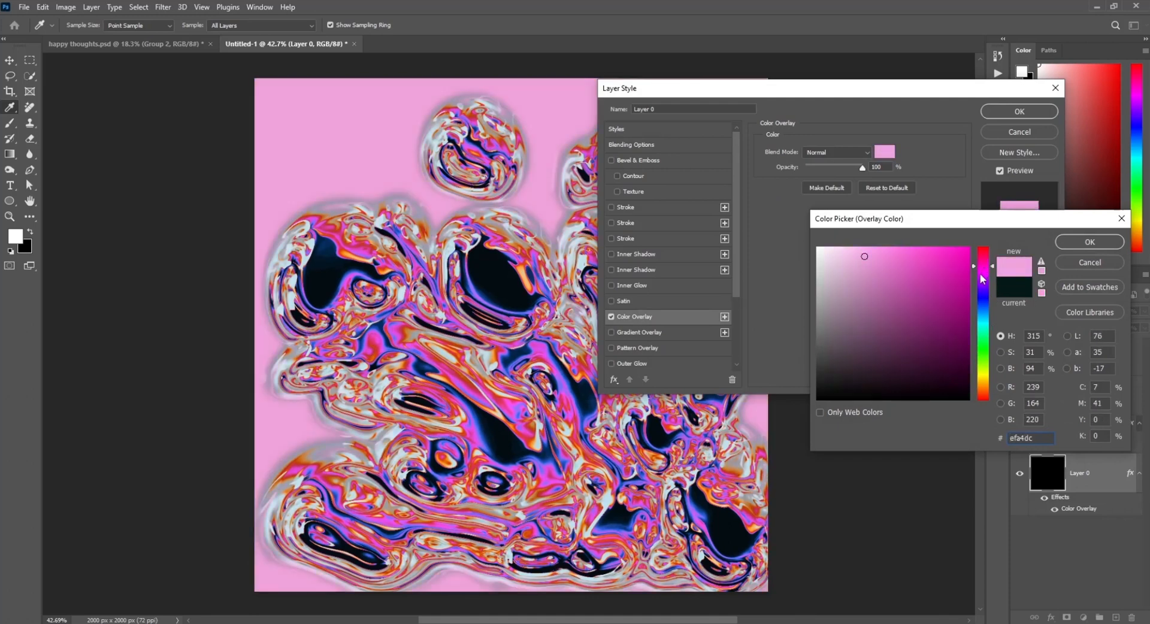
click(883, 250)
click(847, 248)
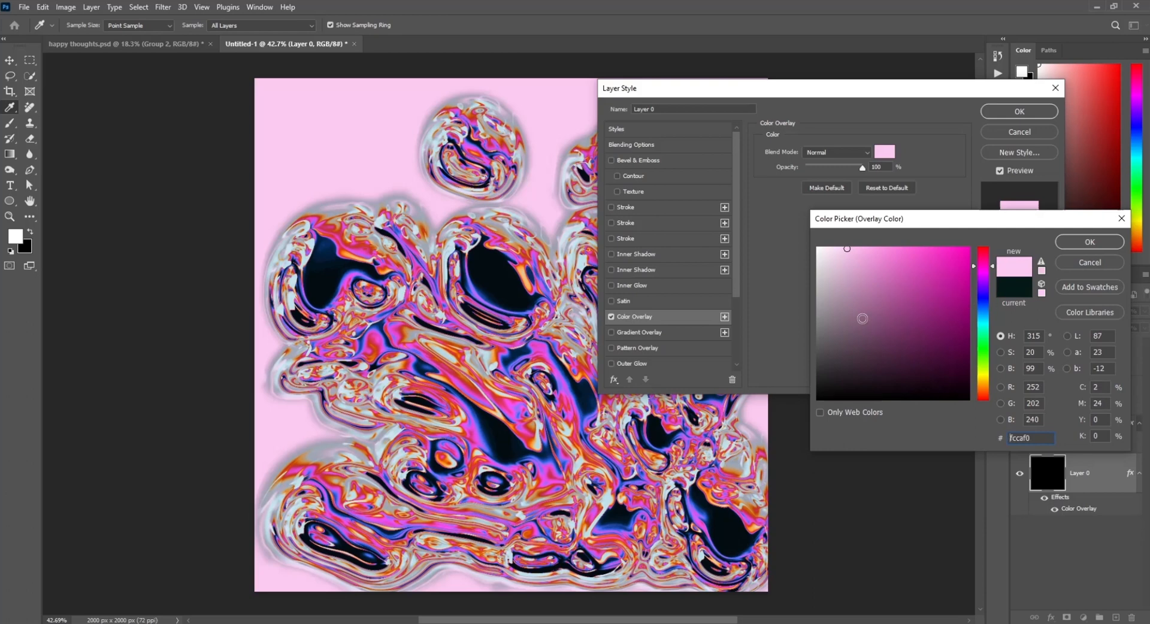
click(839, 299)
click(848, 248)
drag(984, 313, 981, 280)
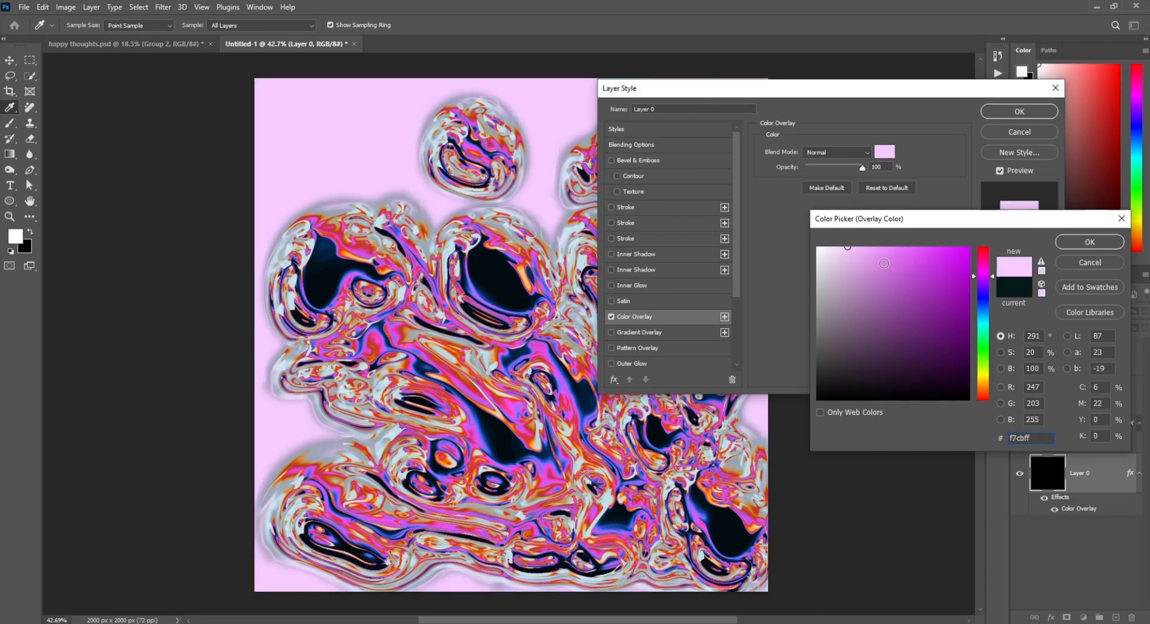
drag(853, 258, 834, 252)
click(833, 257)
click(856, 247)
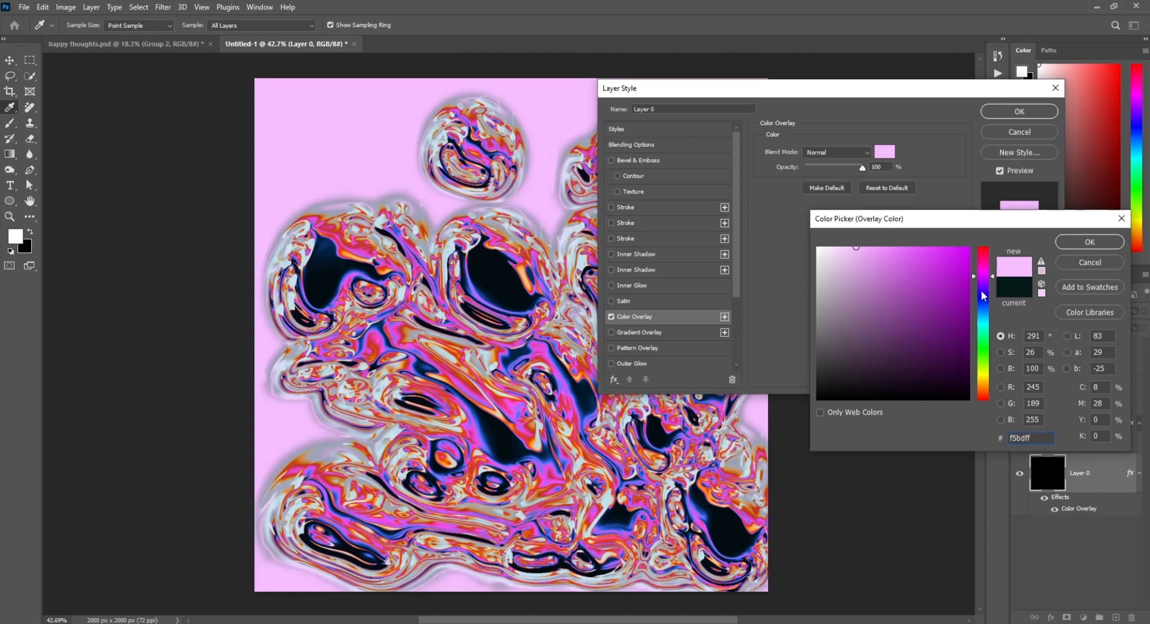
key(Return)
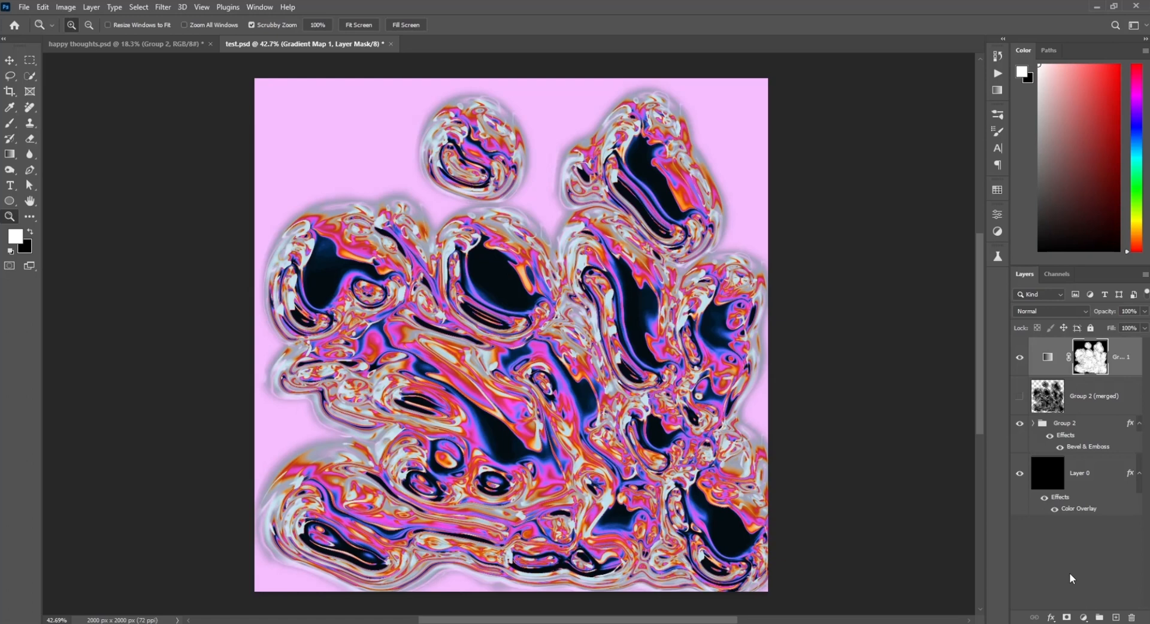
Step: Add a Selective Color adjustment layer and set Reds to Cyan -71, Magenta -21 and Yellow +42
click(1083, 617)
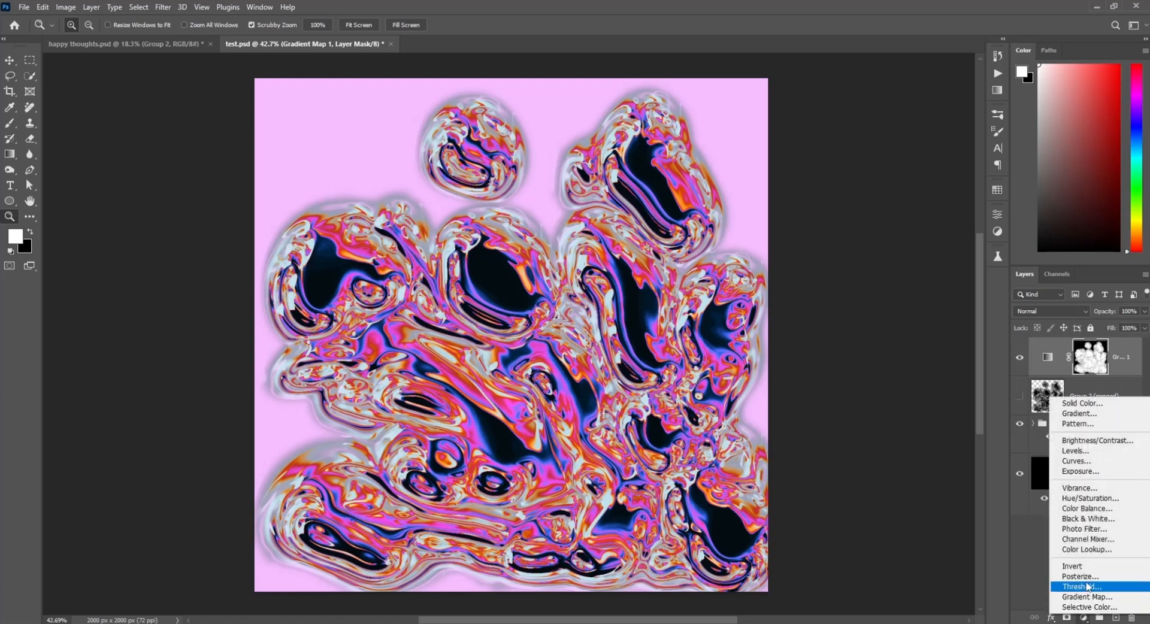
click(1086, 607)
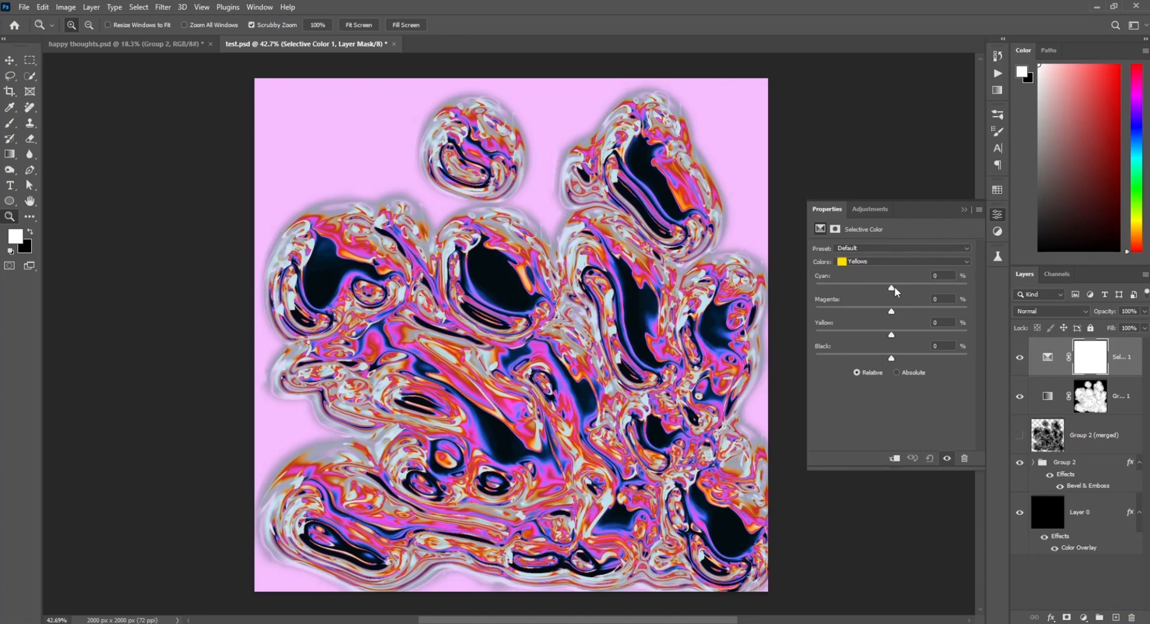
drag(833, 288, 828, 288)
drag(892, 311, 852, 313)
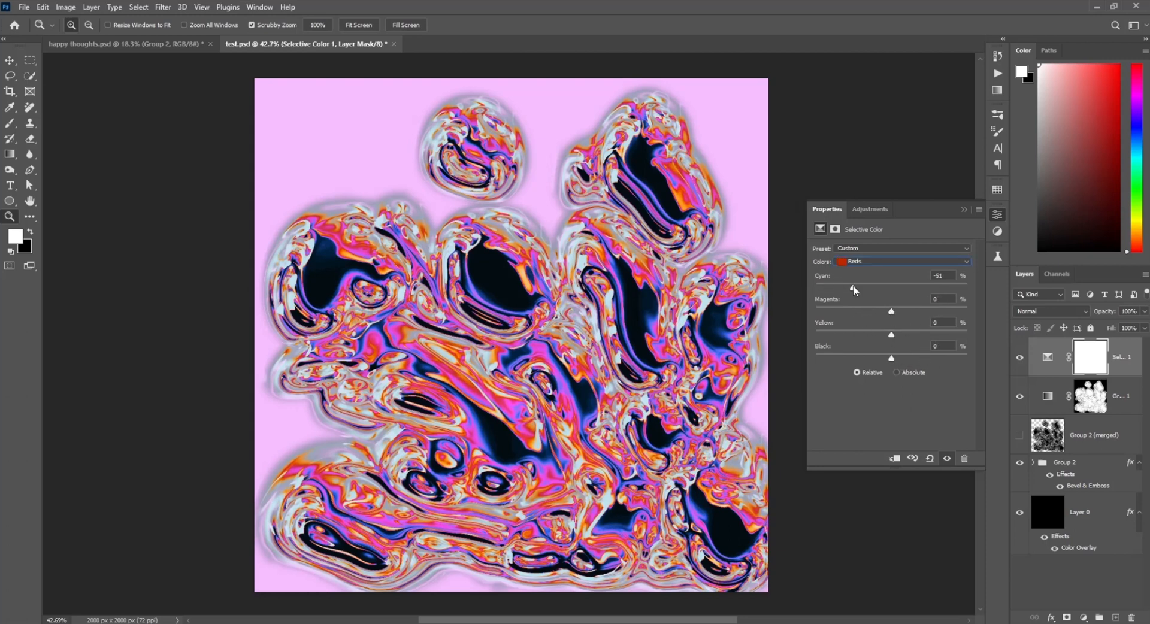
drag(893, 312, 875, 312)
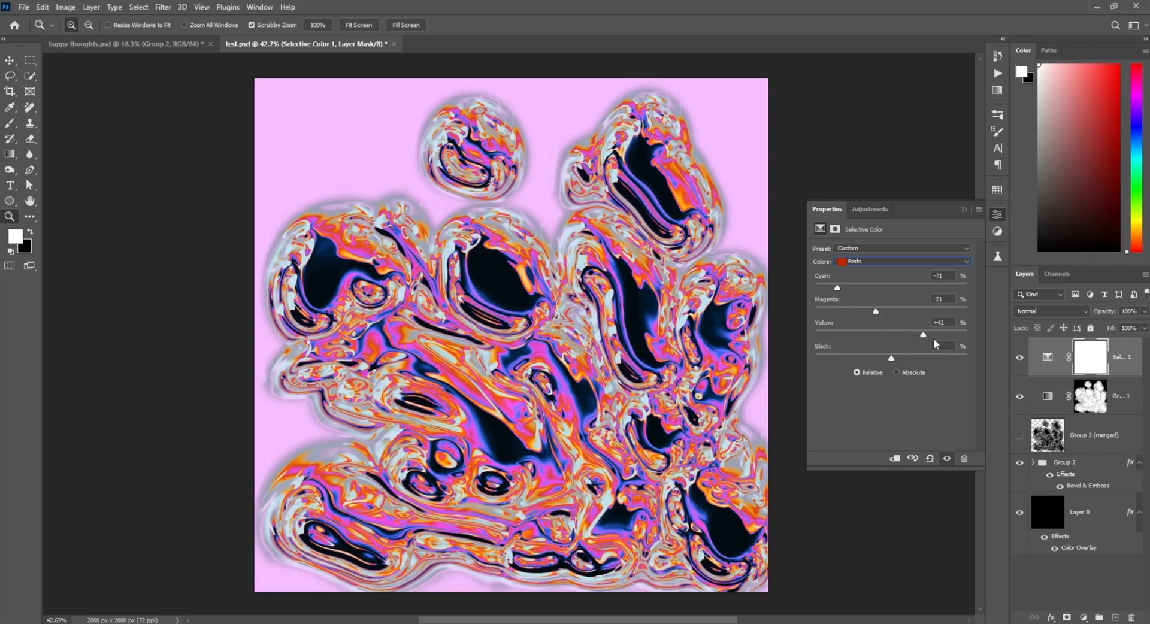
Step: Adjust the Selective Color sliders for several other color ranges to shift the blob colors
key(Down)
key(Down)
key(Down)
drag(892, 287, 890, 314)
key(Down)
key(Down)
key(Down)
click(818, 332)
drag(891, 291, 880, 312)
drag(917, 361, 896, 334)
key(Down)
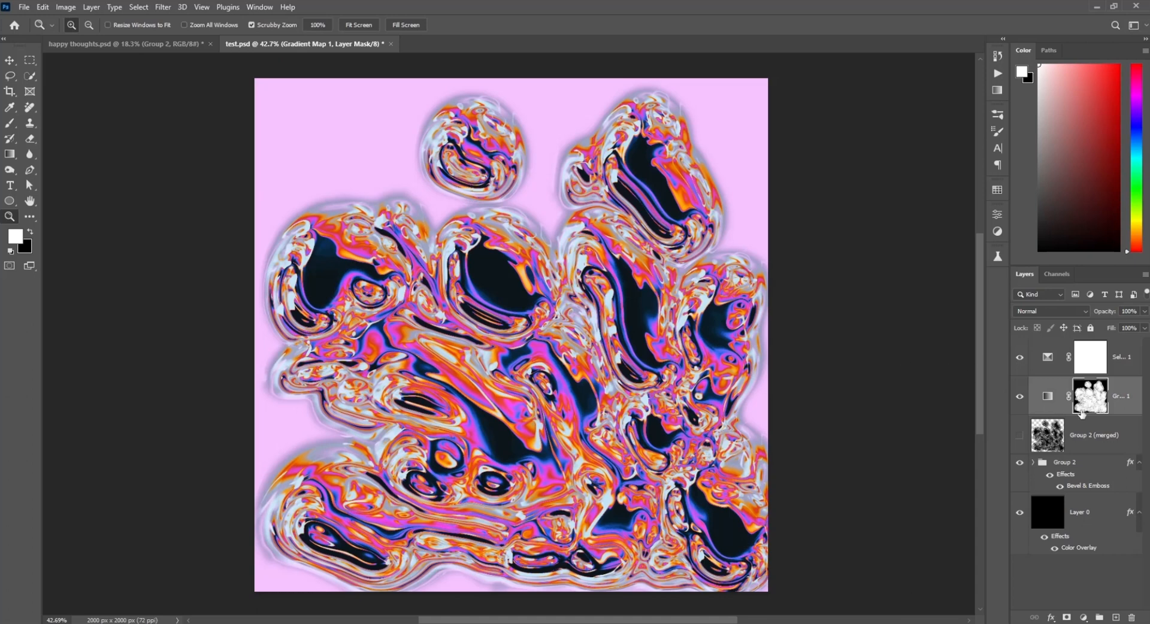
Step: Select the Gradient Map's layer mask and open the dialog to open a file from disk
click(1048, 404)
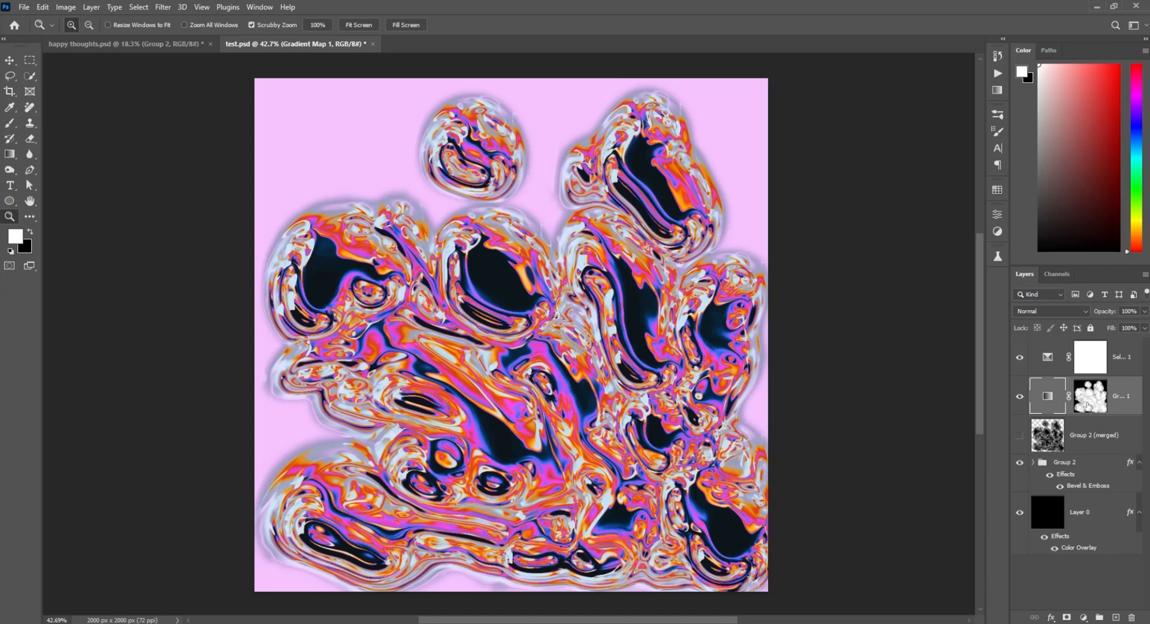
click(1086, 403)
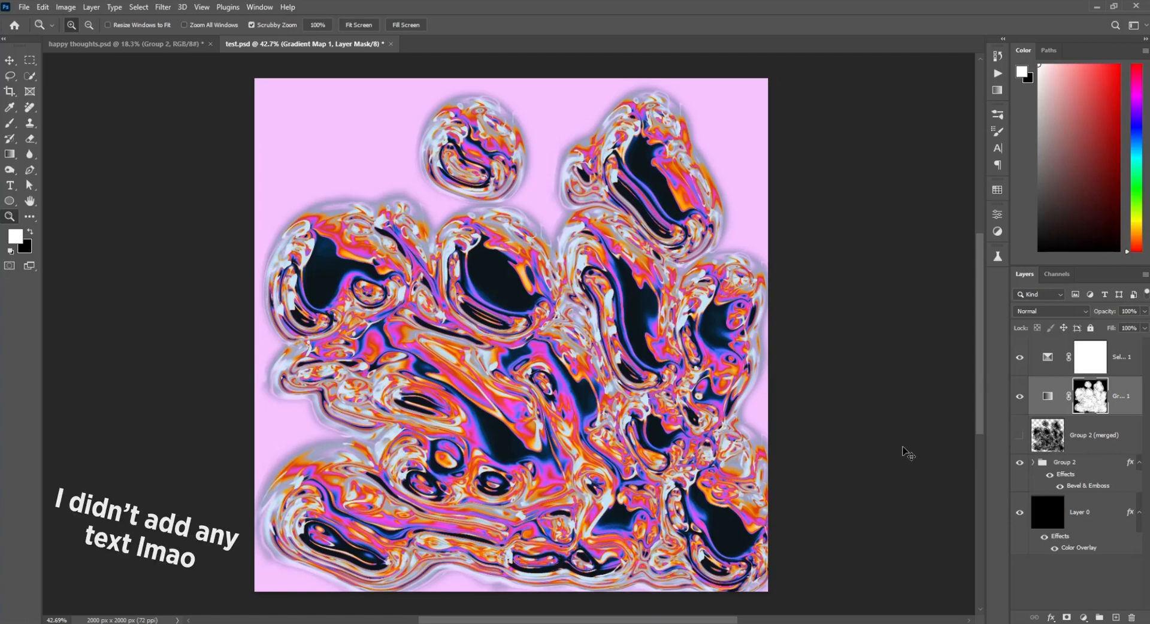
key(ctrl+o)
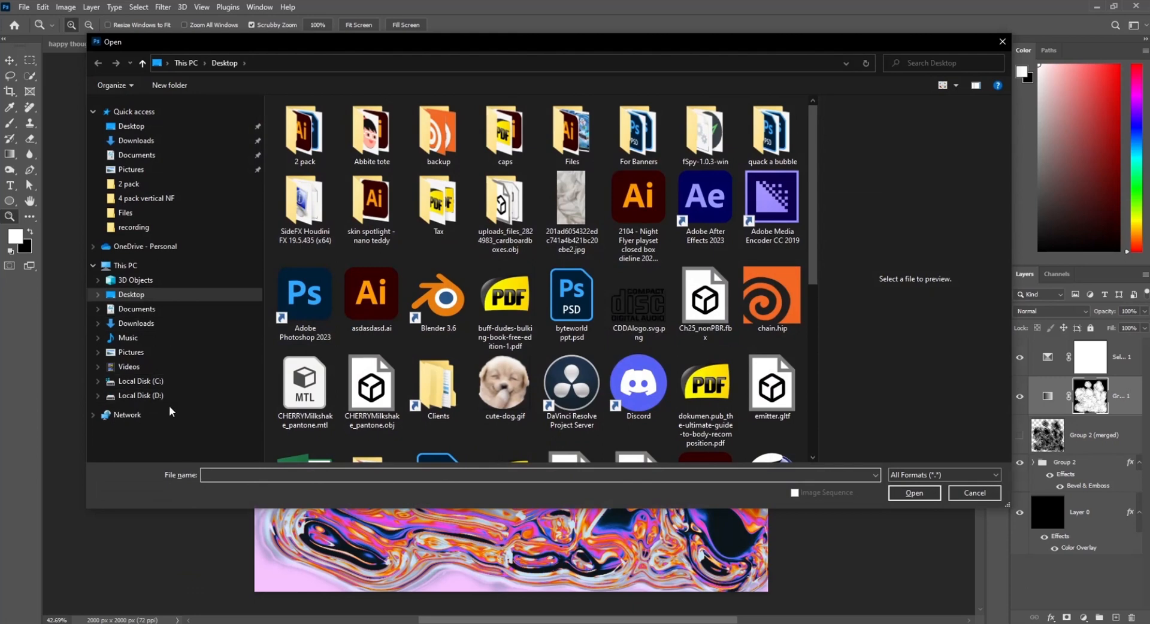